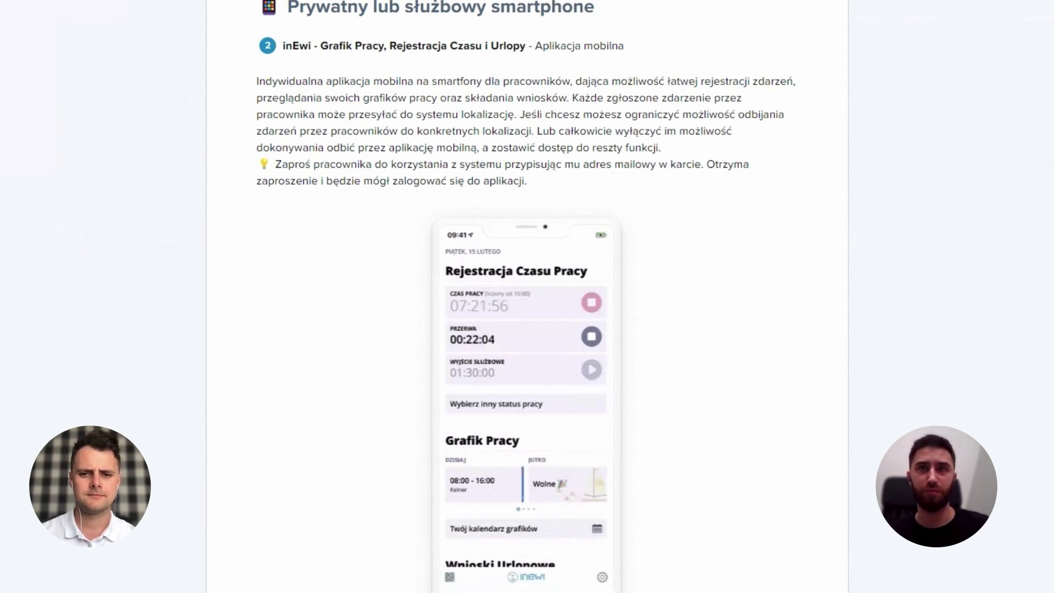
# Read through the help article's sections on the mobile app, the Zegar czasu pracy web clock and Tryb Kiosku
pyautogui.scroll(-1, 874, 286)
pyautogui.scroll(-12, 873, 288)
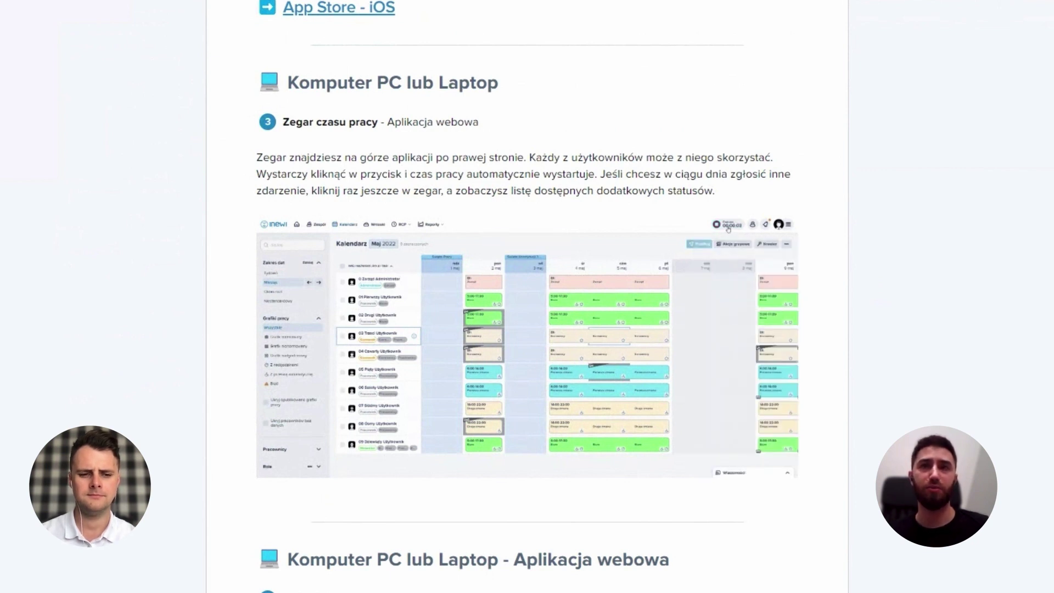
pyautogui.scroll(-7, 842, 257)
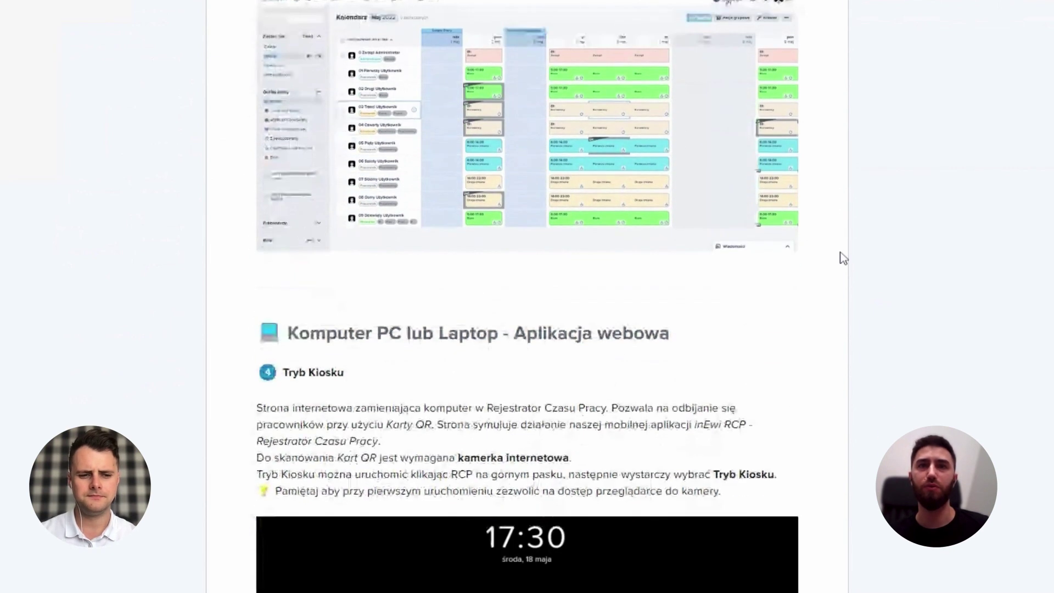
pyautogui.scroll(-3, 842, 257)
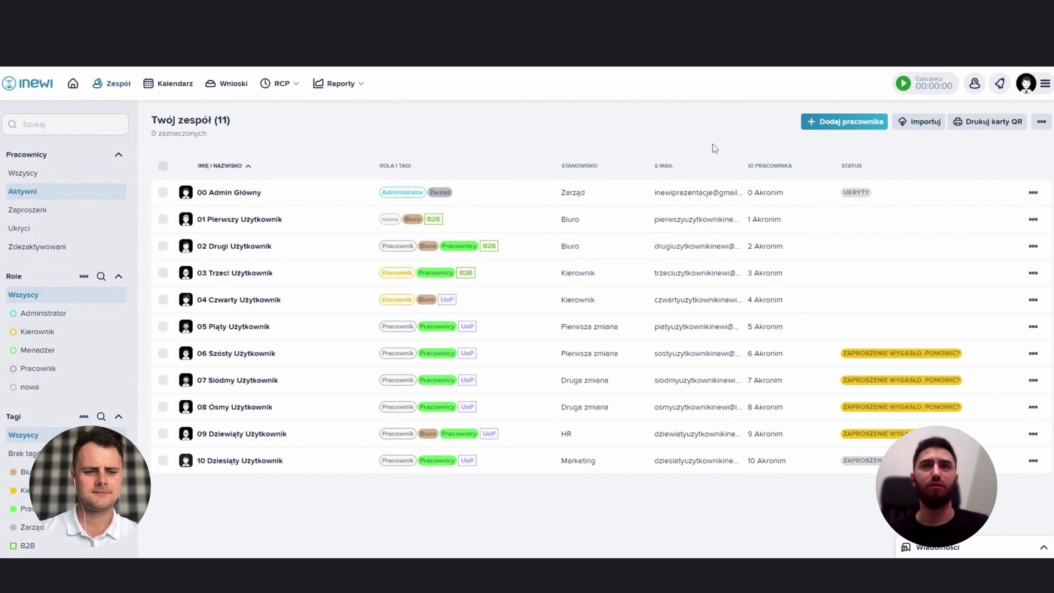
# Examine the role options in the new employee form, keep Pracownik, and cancel without adding anyone
pyautogui.click(846, 126)
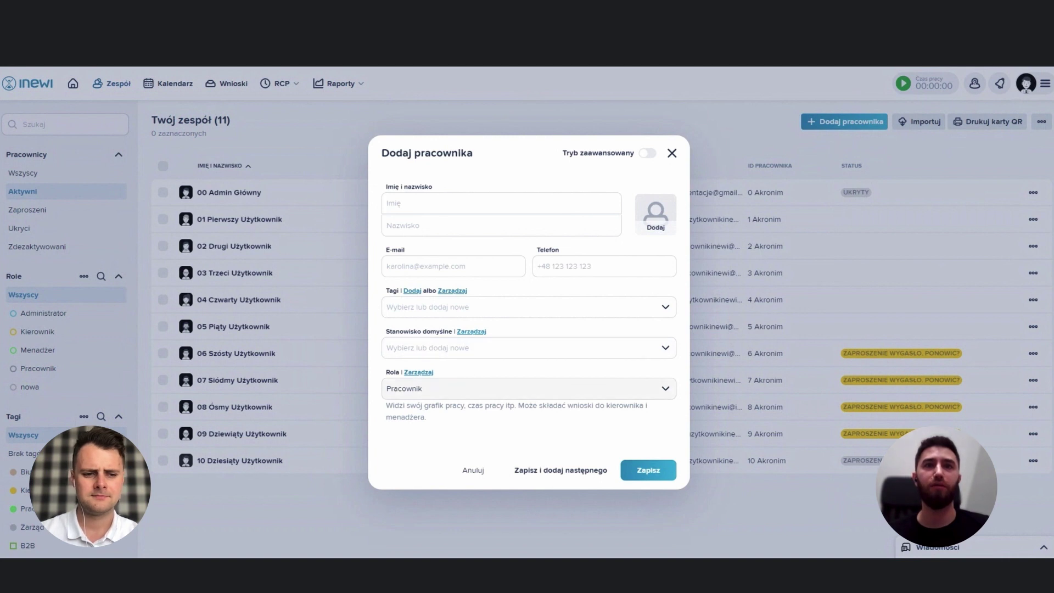
pyautogui.click(467, 388)
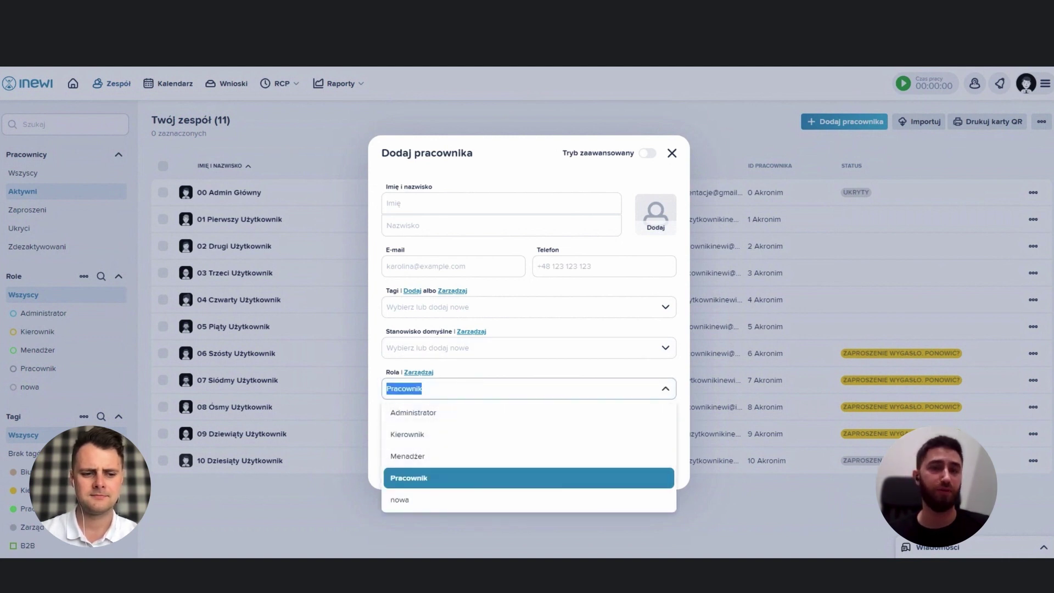
pyautogui.press('Return')
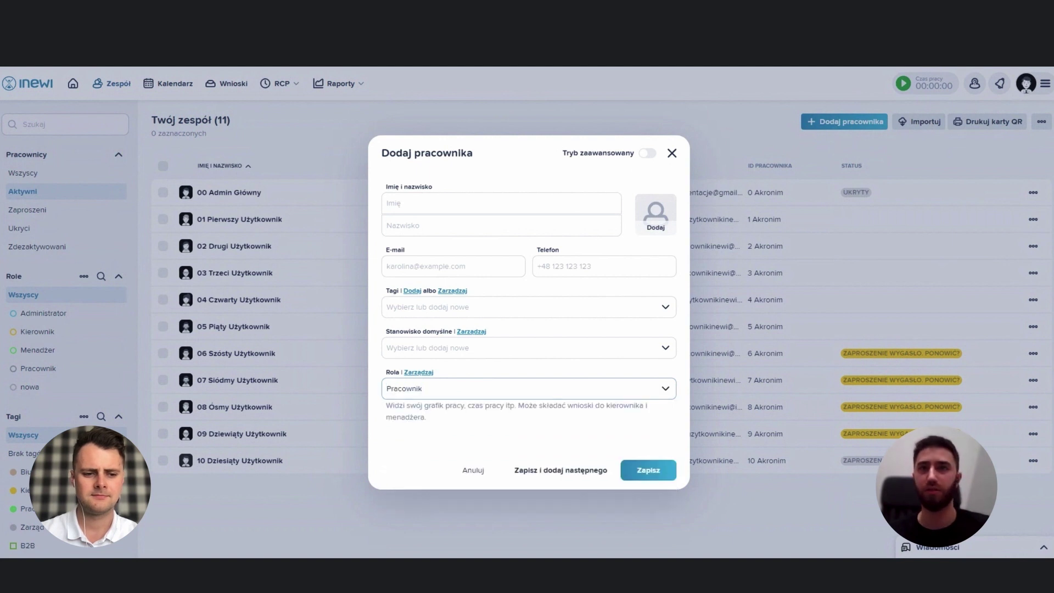
pyautogui.click(473, 470)
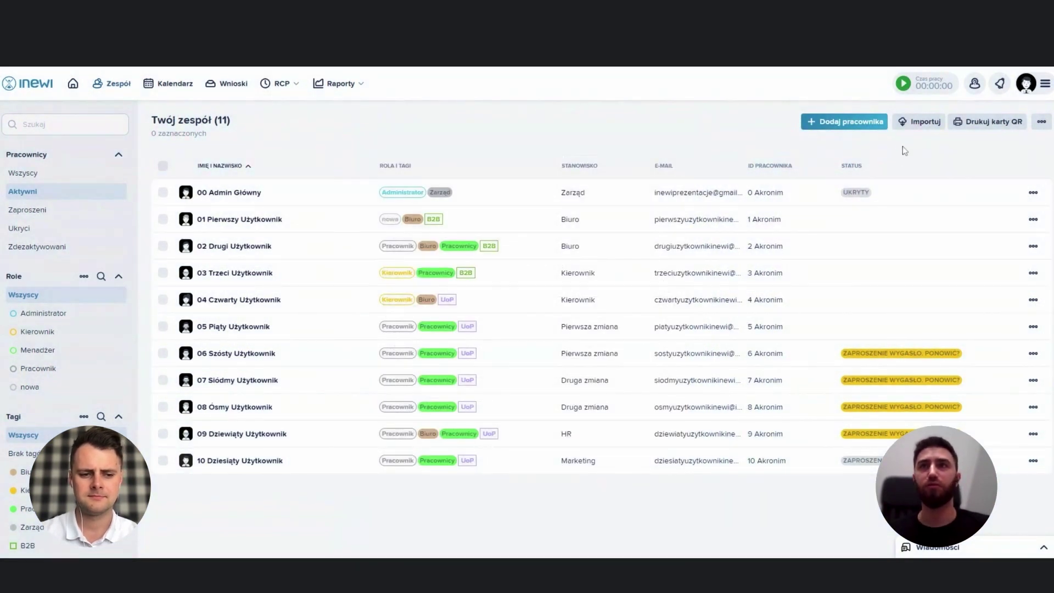
# View the dialog for importing employees from an .xls file and close it without importing
pyautogui.click(916, 125)
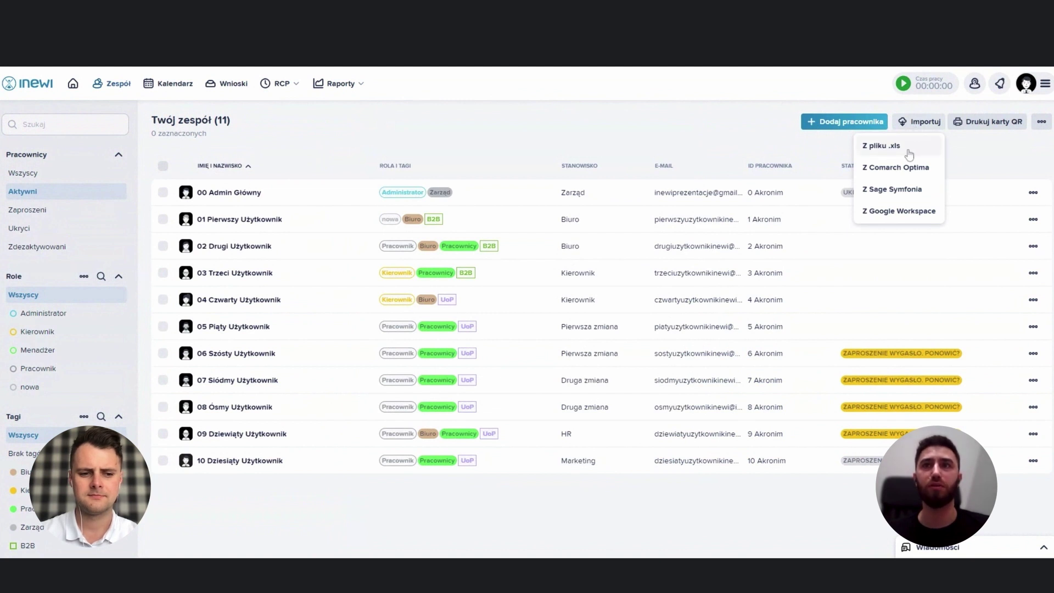
pyautogui.click(918, 149)
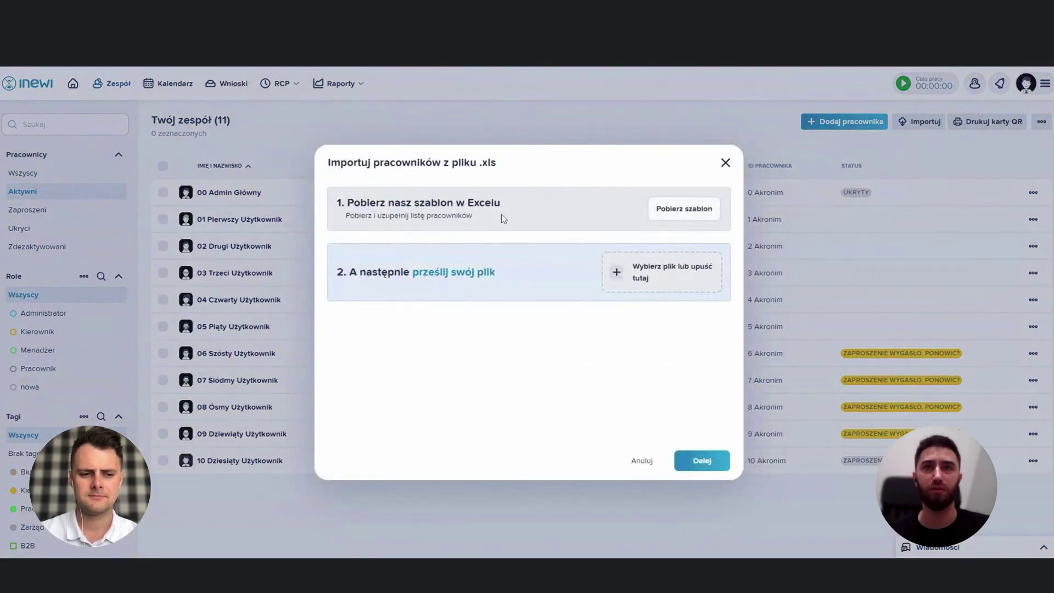
pyautogui.click(725, 164)
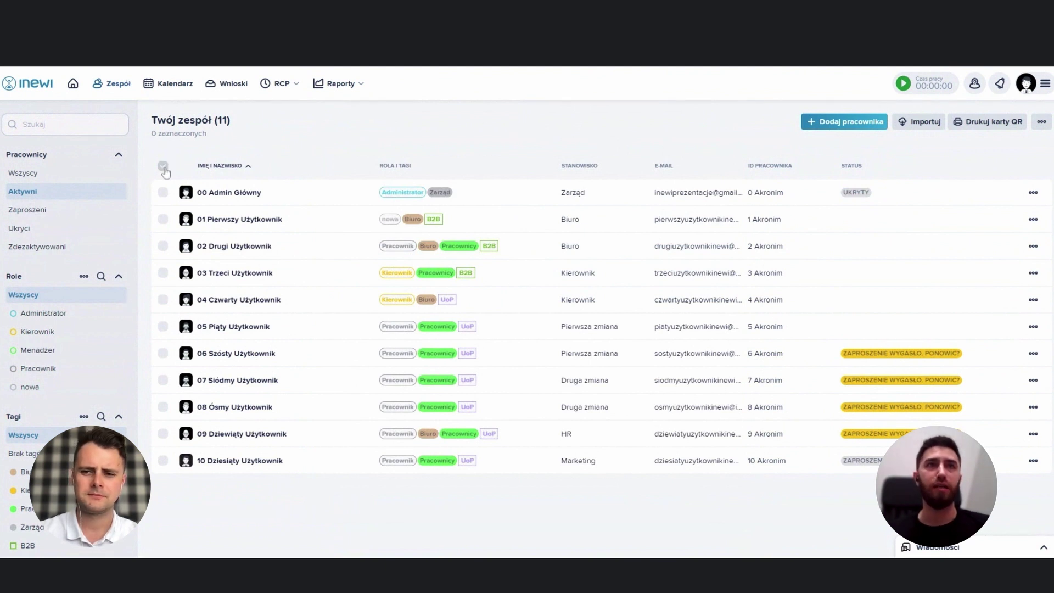
# Select the whole team, view the QR card print options, and close the dialog without printing
pyautogui.click(163, 166)
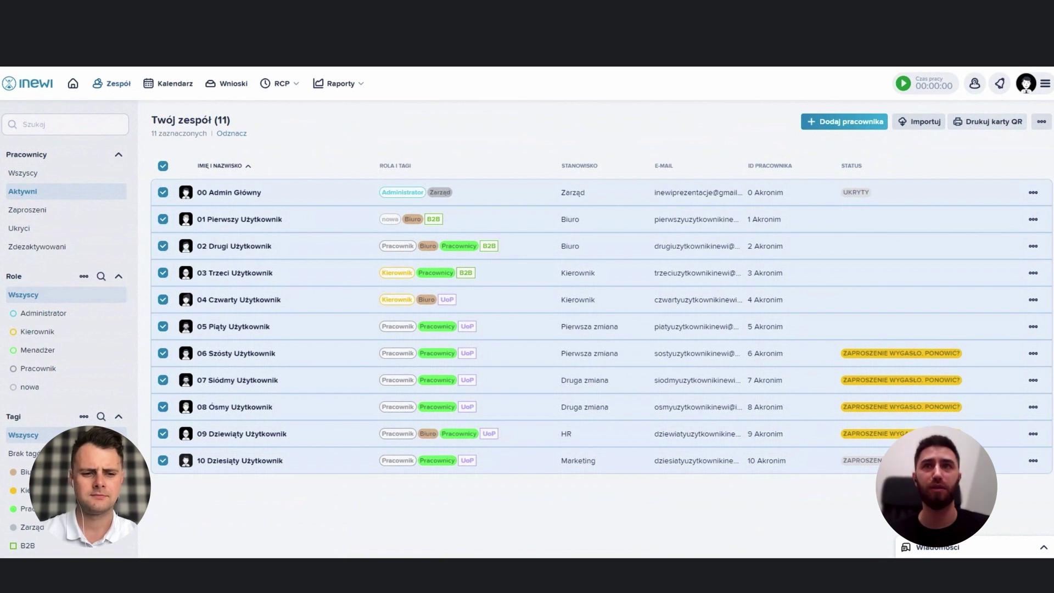
pyautogui.click(977, 128)
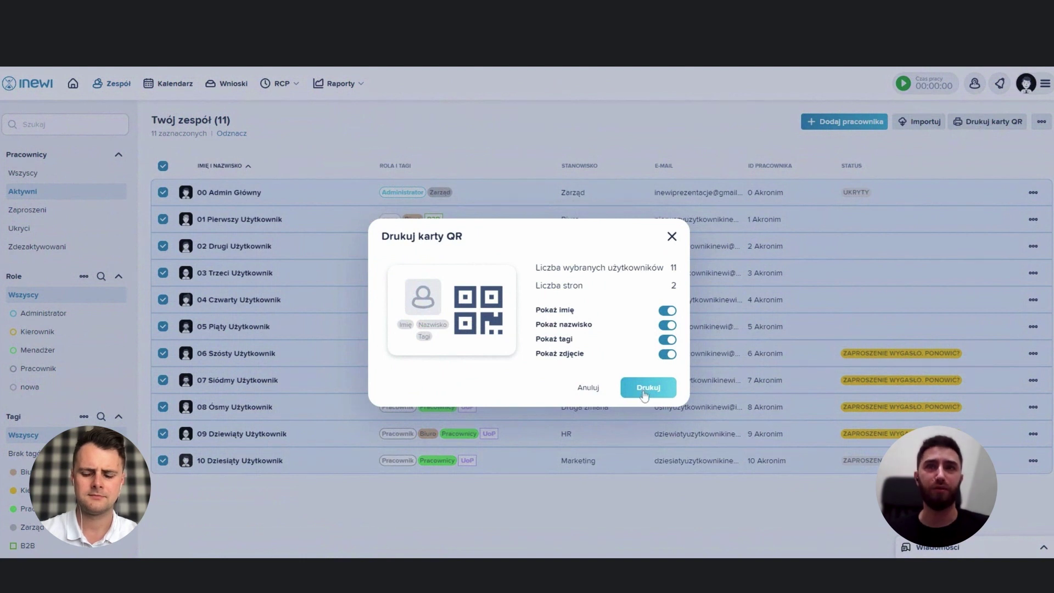
pyautogui.click(671, 236)
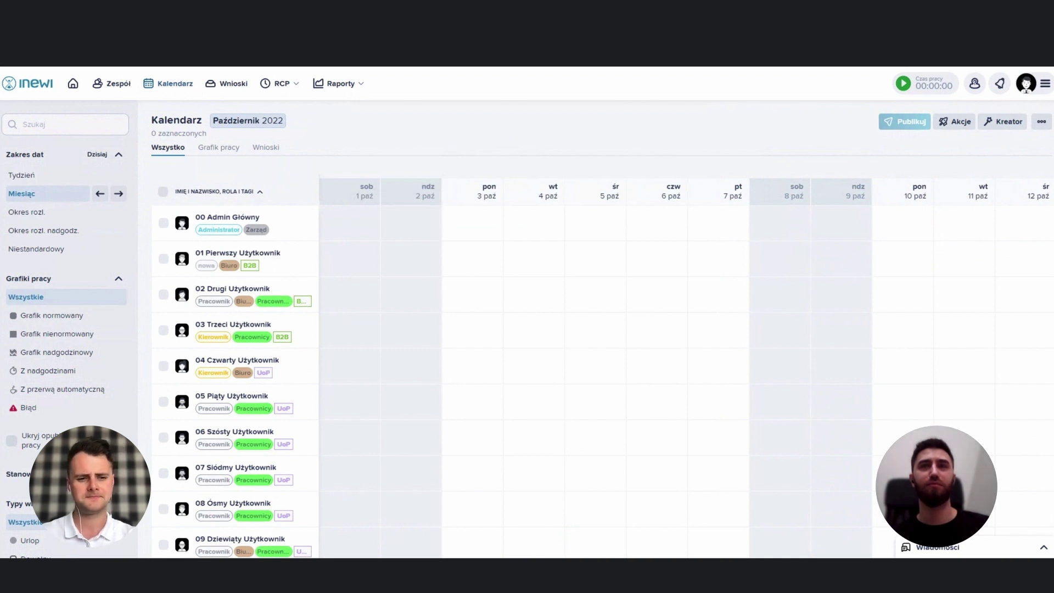
# Start a Normowany work schedule for employee 00 on 3 October 2022, lasting from 08:00 to 16:00
pyautogui.moveTo(475, 224)
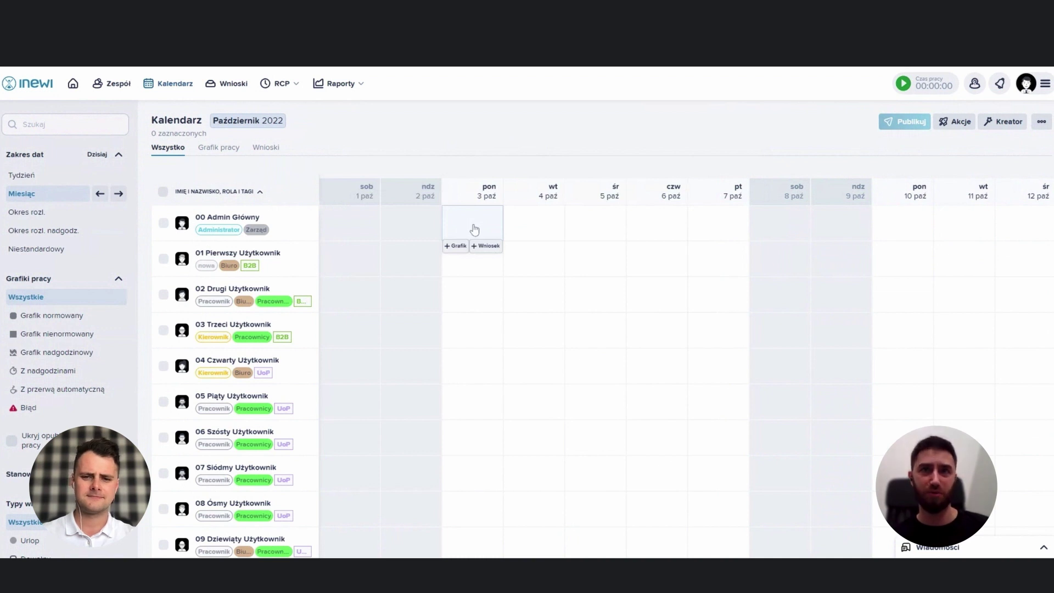
pyautogui.click(456, 248)
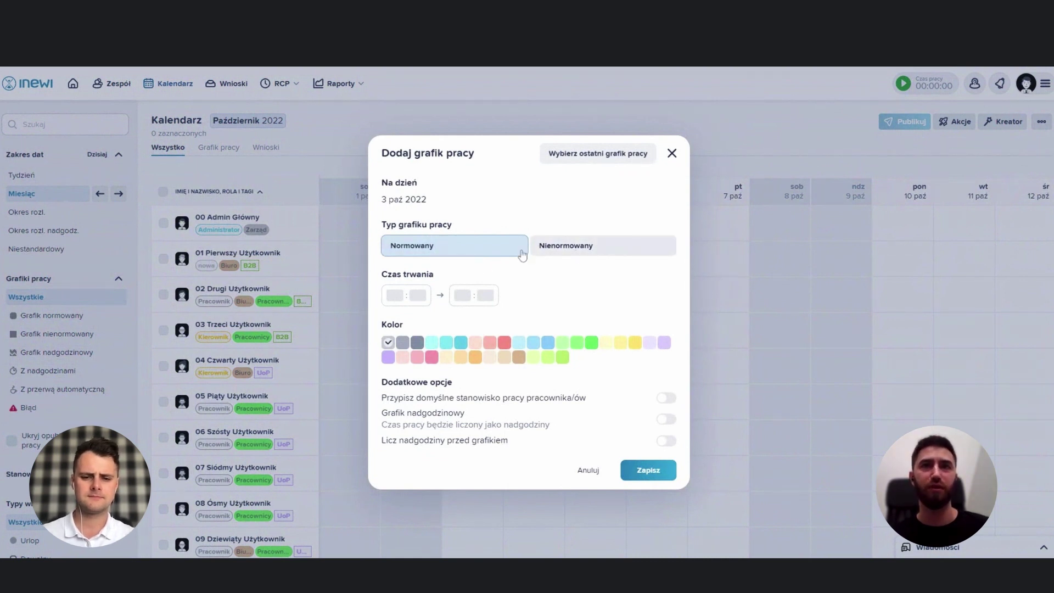
pyautogui.click(395, 295)
pyautogui.write('8:')
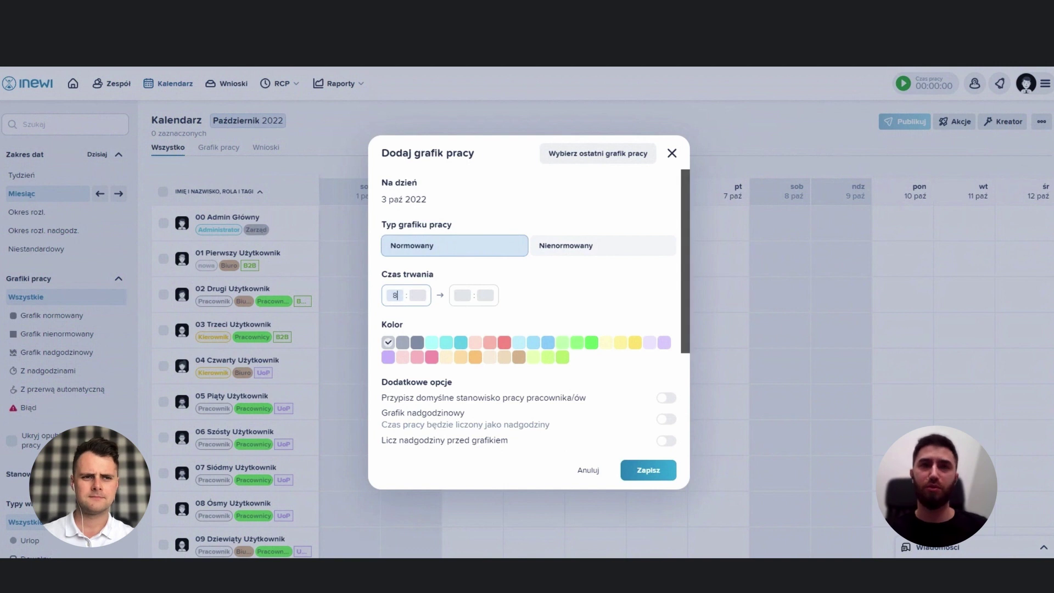
pyautogui.write('00 → 16:')
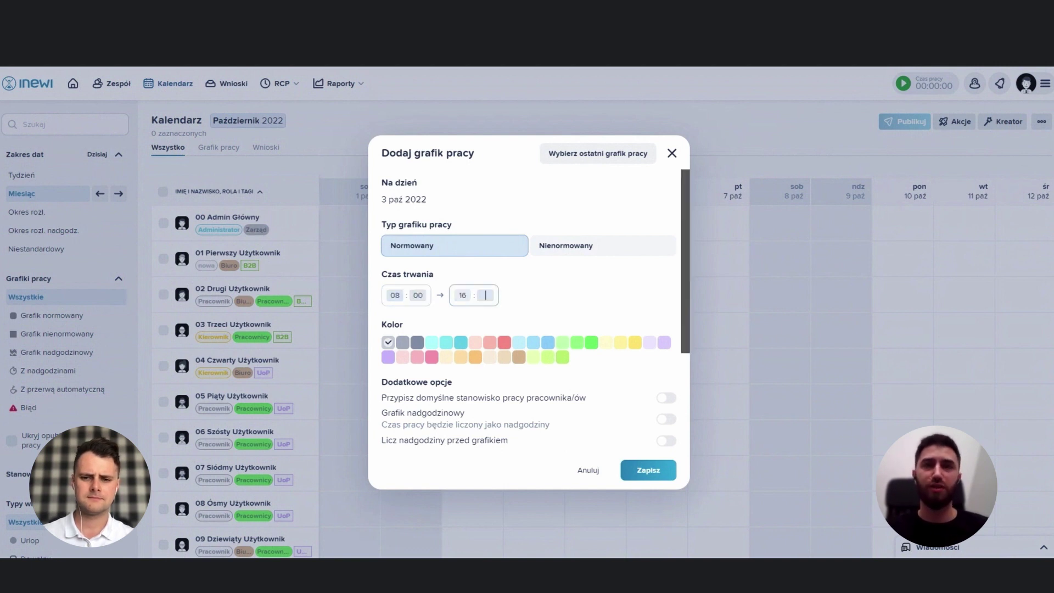
pyautogui.write('00')
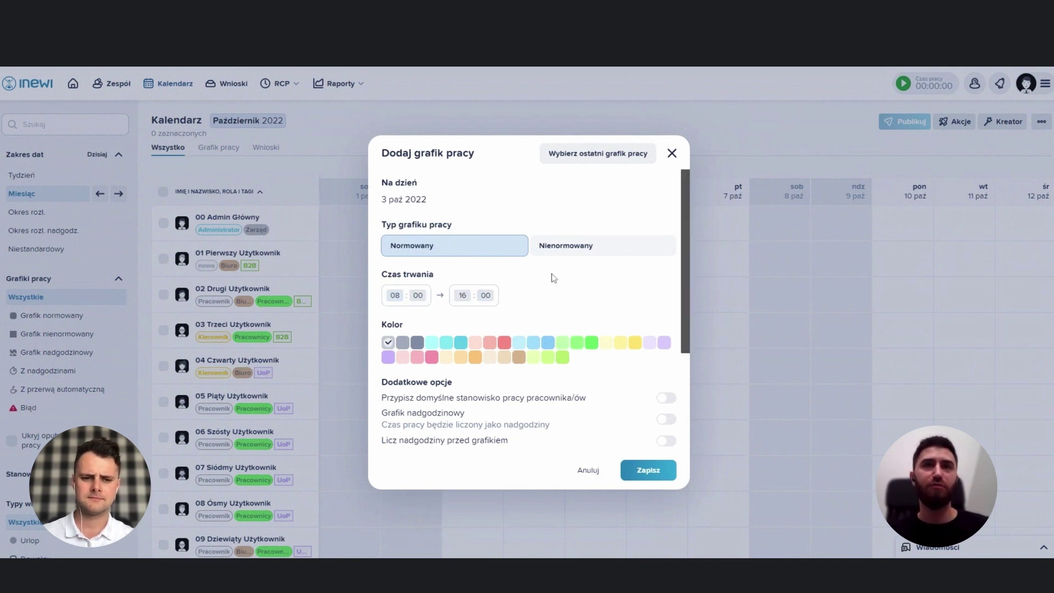
# Try the Nienormowany schedule type with a duration of 8 h 00 m, and return to the Normowany type
pyautogui.click(573, 251)
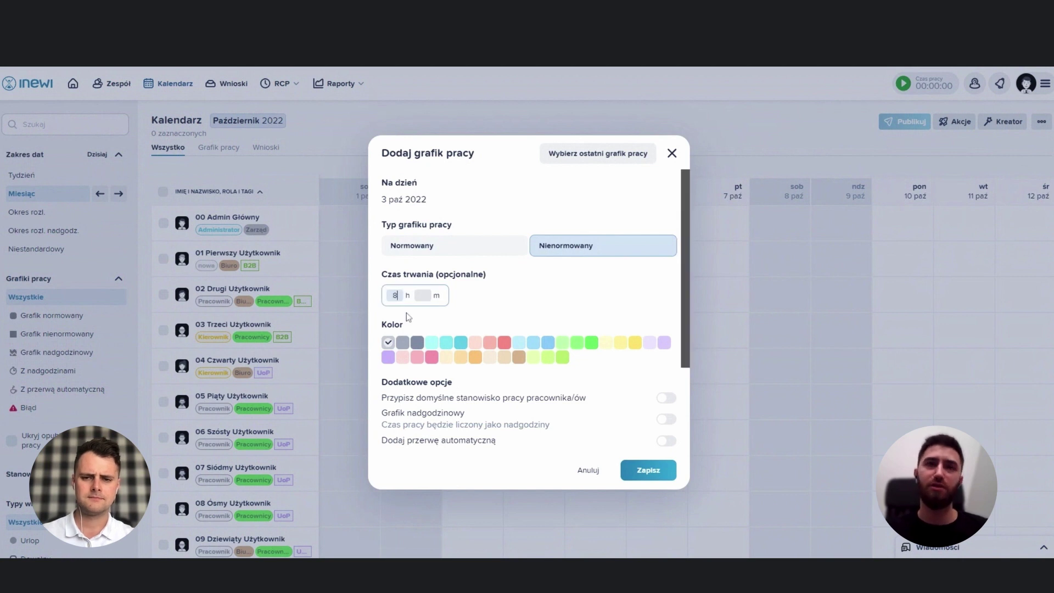
pyautogui.write('0800')
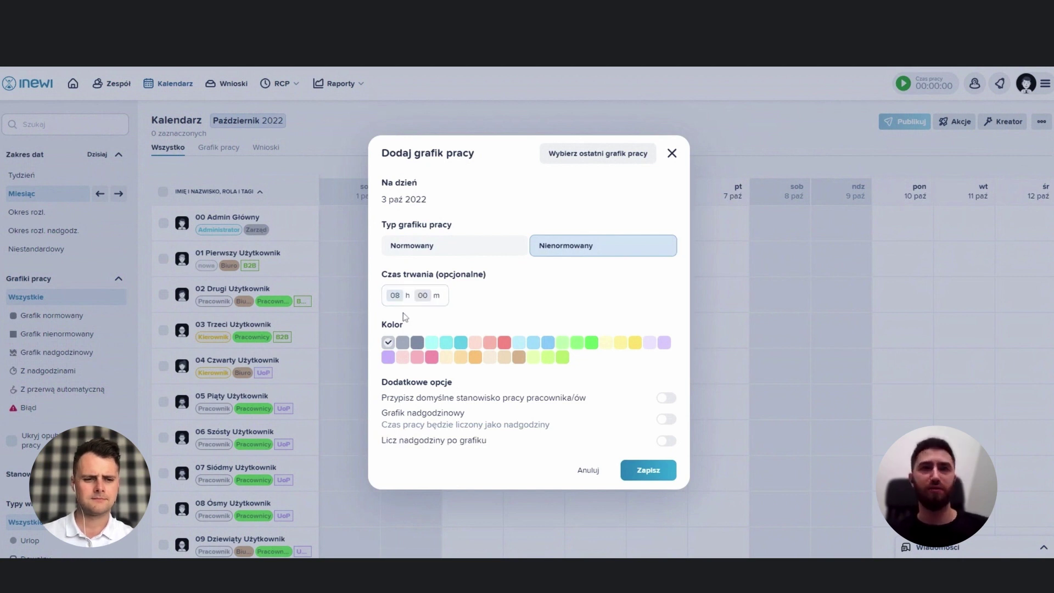
pyautogui.scroll(-1, 472, 307)
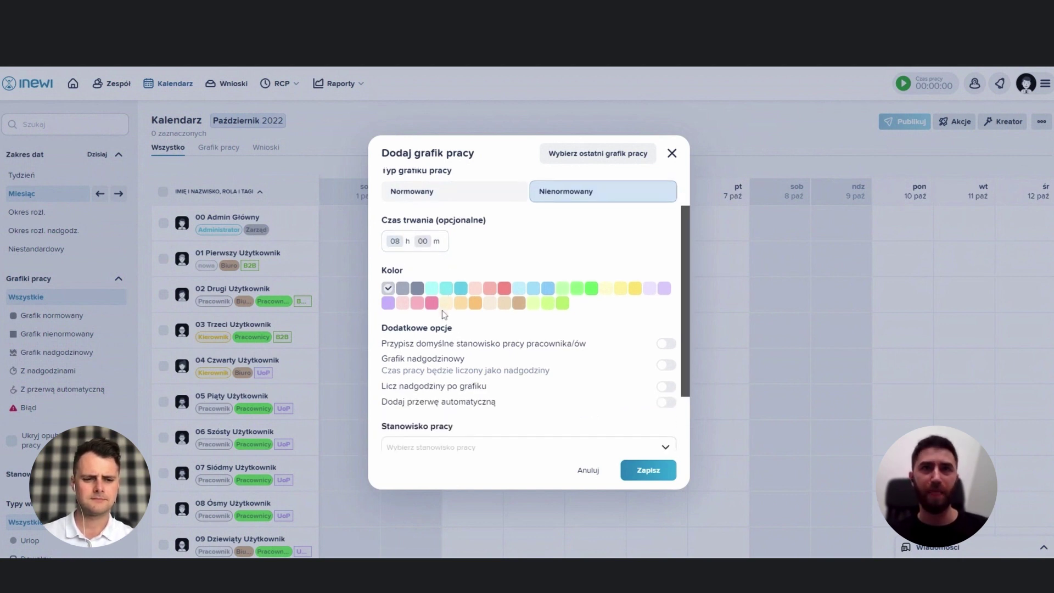
pyautogui.click(488, 195)
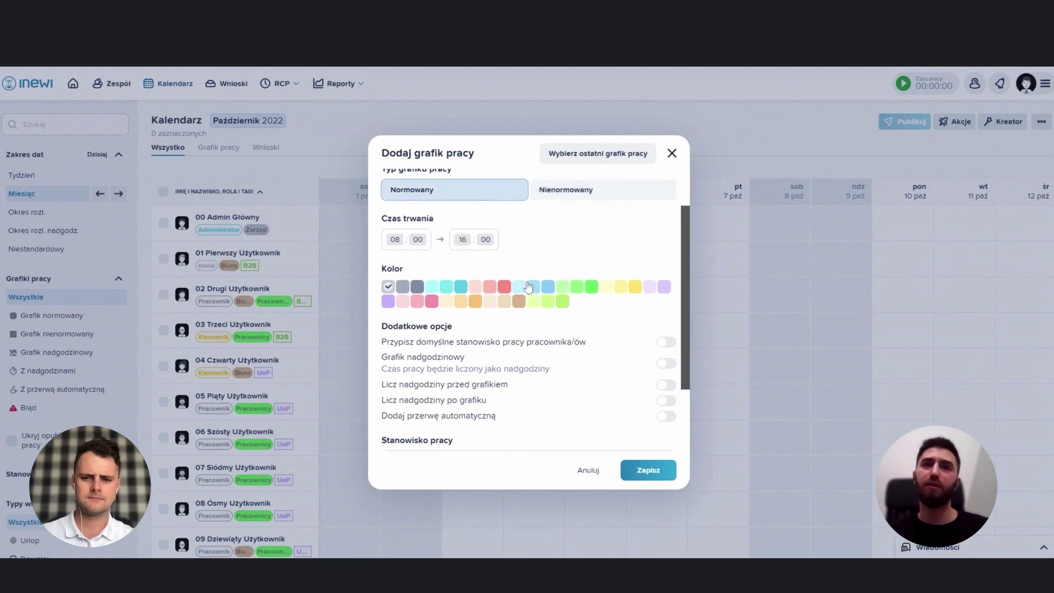
# Enable counting overtime both before and after the schedule, and save the work schedule
pyautogui.scroll(-1, 523, 282)
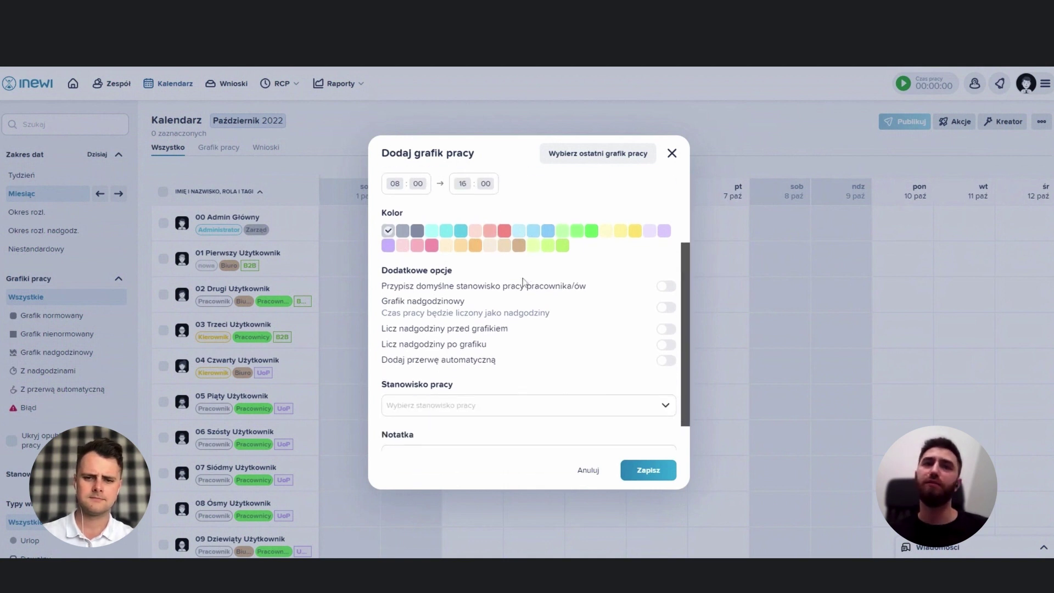
pyautogui.click(437, 330)
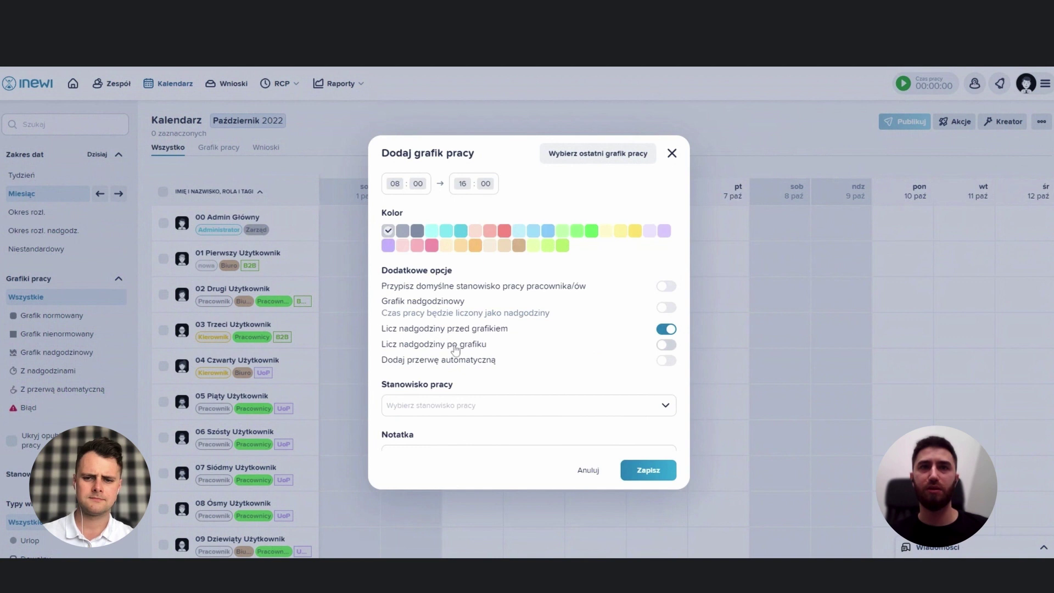
pyautogui.click(483, 344)
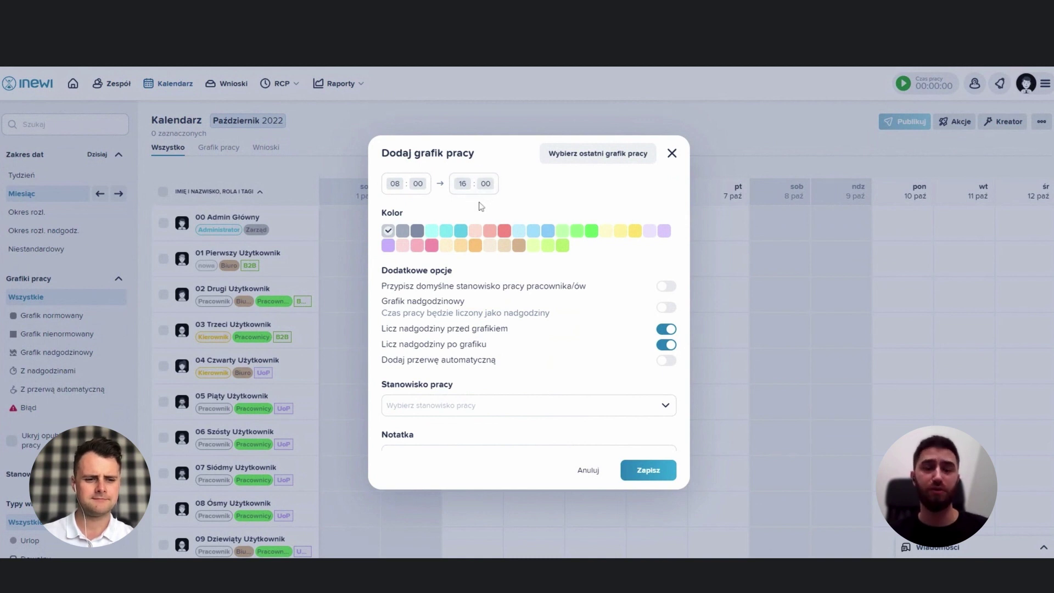
pyautogui.scroll(-1, 486, 214)
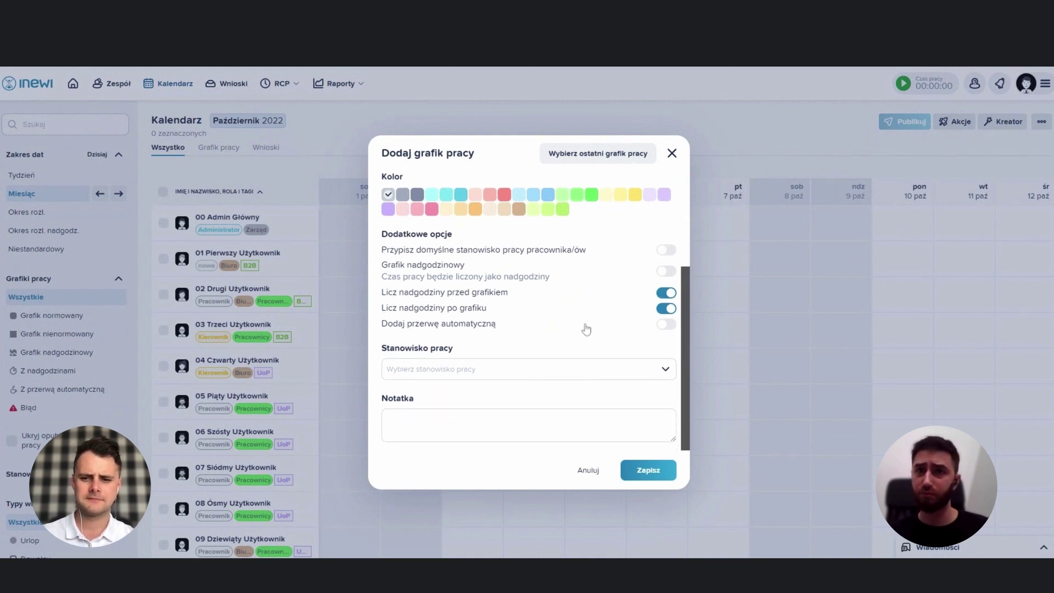
pyautogui.click(647, 474)
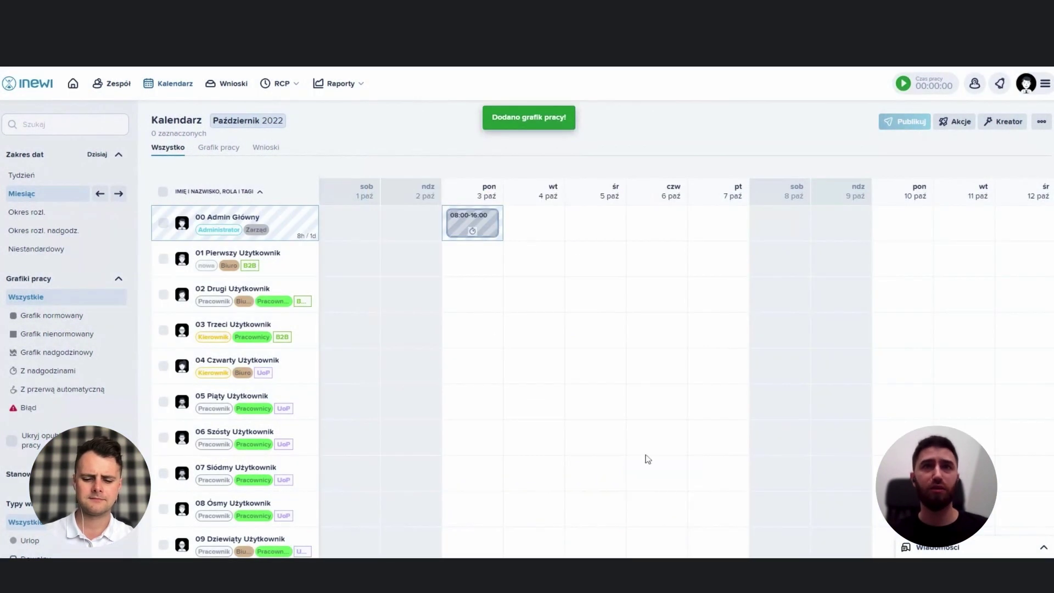
# Copy employee 00's schedule from 3 October to 4 and 5 October, and to employee 02 on 3 October
pyautogui.moveTo(476, 229)
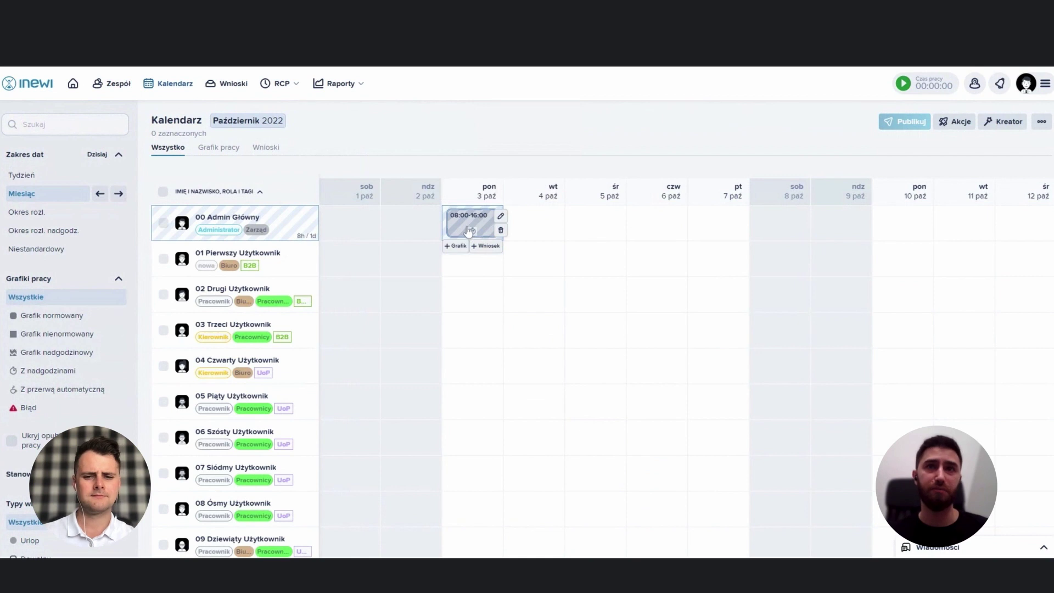
pyautogui.moveTo(470, 231); pyautogui.dragTo(471, 292)
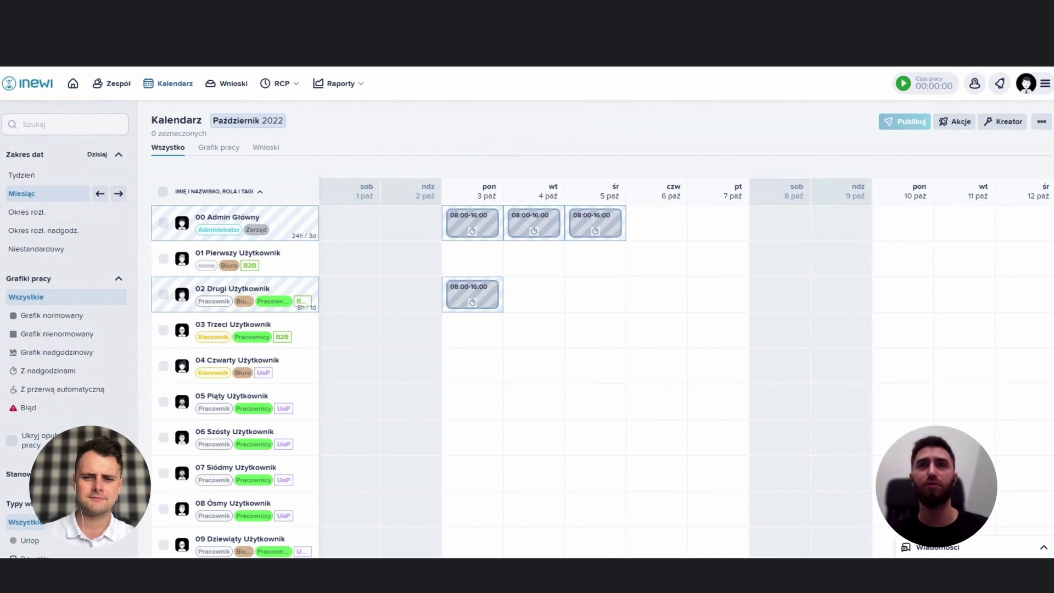
# Publish the October 2022 schedules of employees 00 and 02, and clear the employee selection
pyautogui.click(163, 223)
pyautogui.click(163, 295)
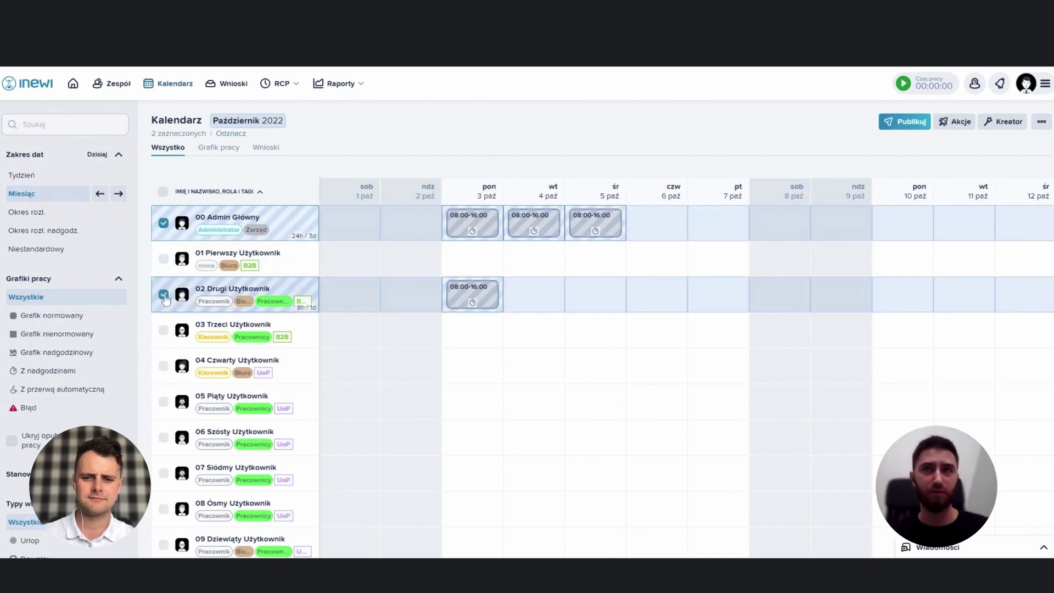
pyautogui.click(909, 125)
pyautogui.click(648, 360)
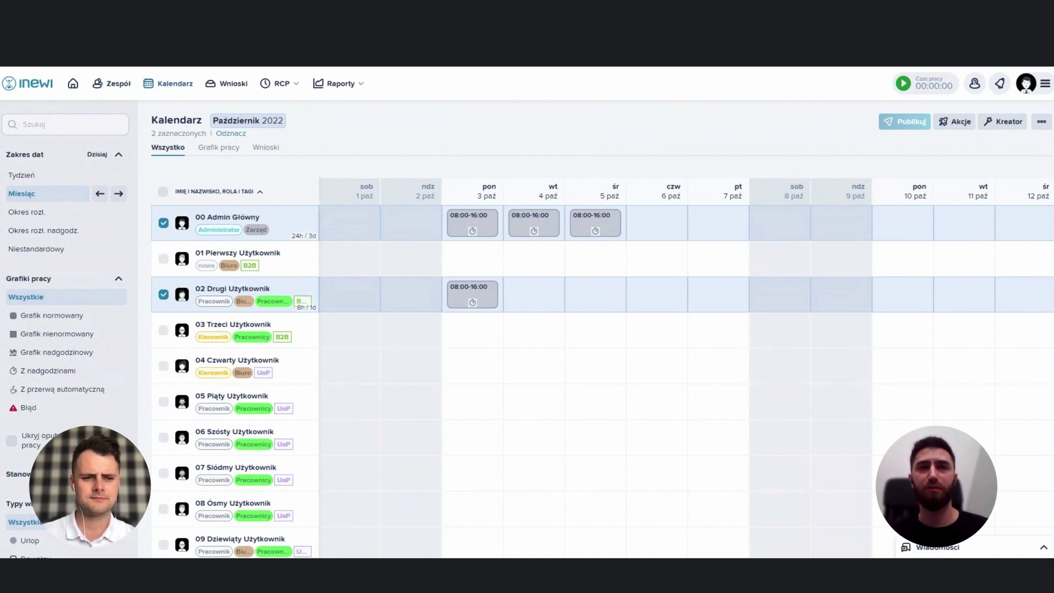
pyautogui.click(230, 133)
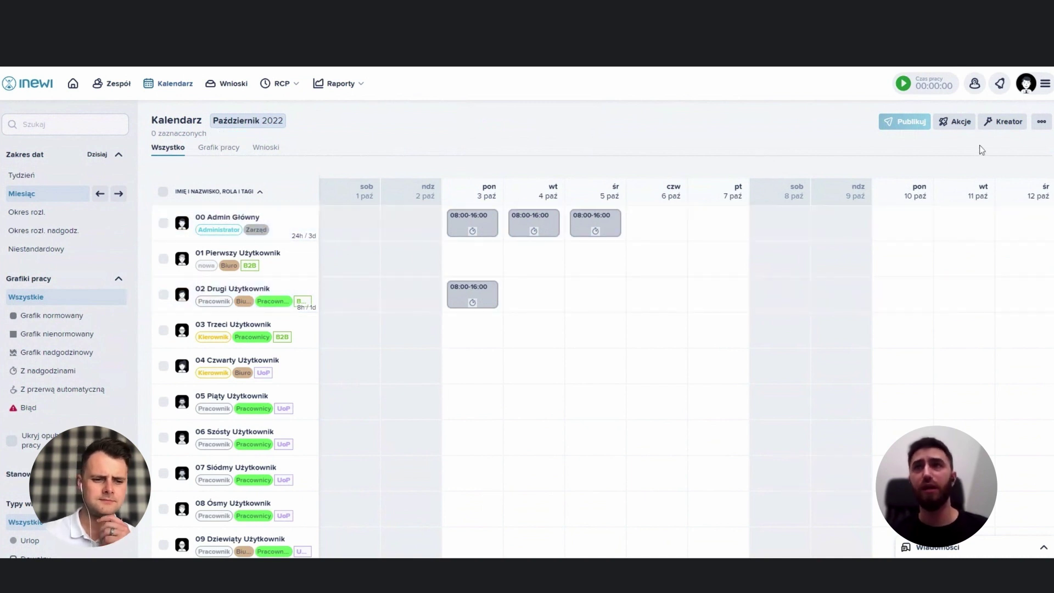
# Start the work schedule creator for employees 02, 03 and 04
pyautogui.click(1008, 128)
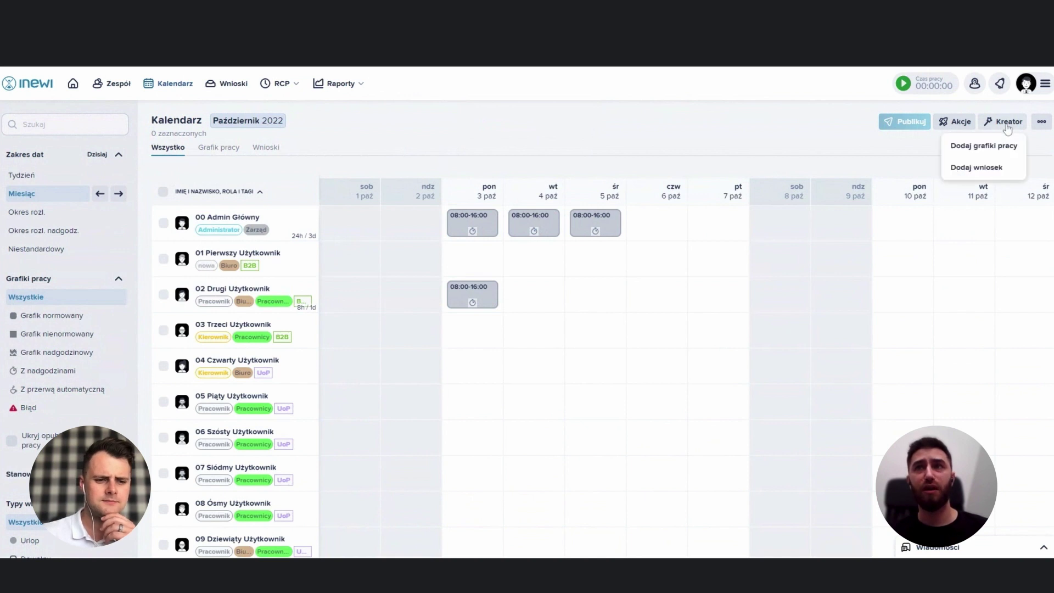
pyautogui.click(994, 145)
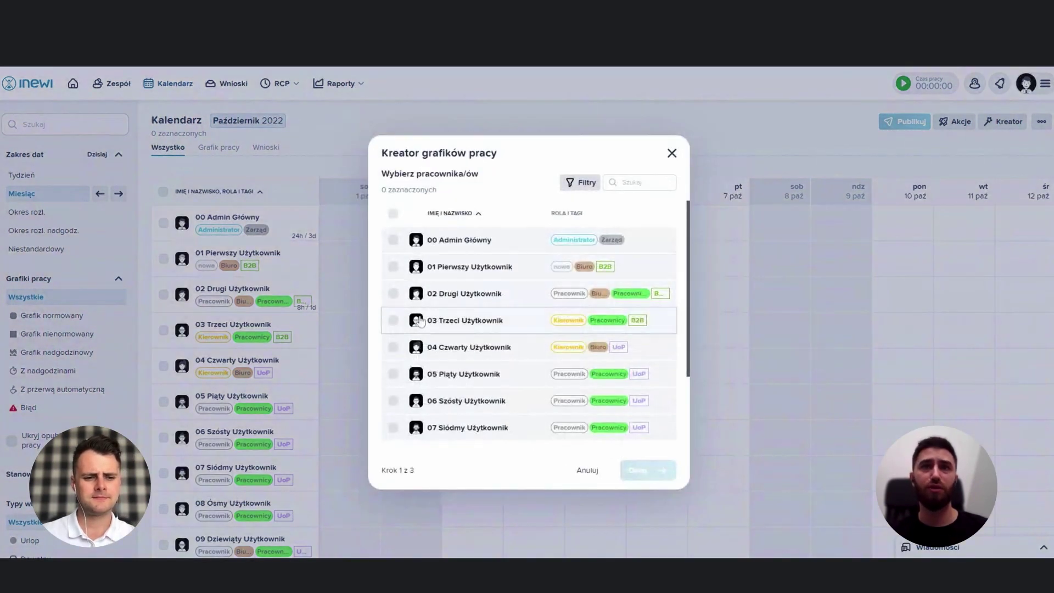
pyautogui.click(393, 320)
pyautogui.click(393, 293)
pyautogui.click(393, 347)
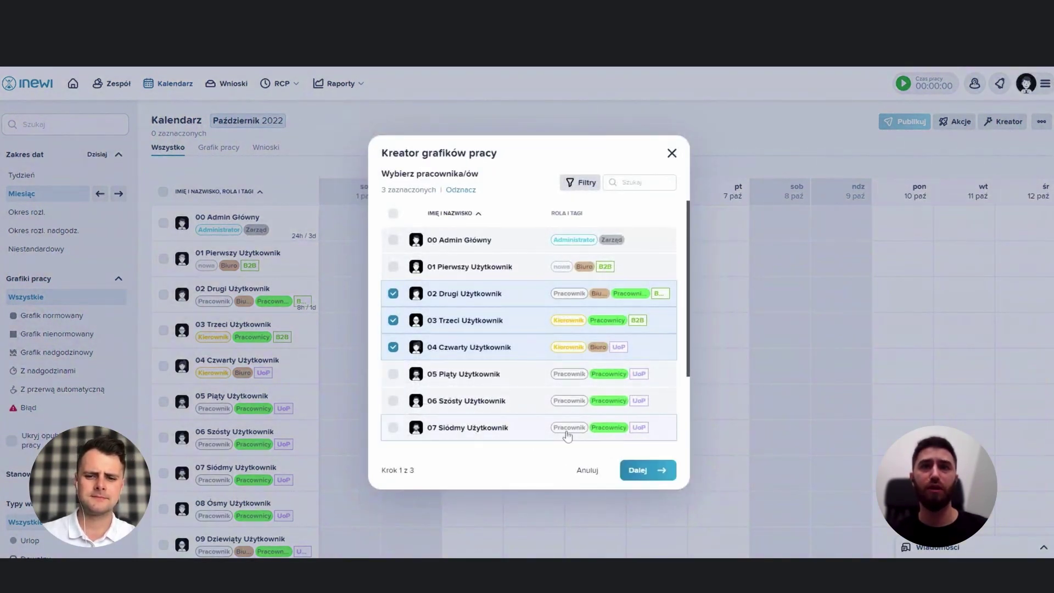
pyautogui.click(640, 471)
# Set the schedule hours to 08:00–16:00 with the dark turquoise colour, and enable counting overtime after the schedule
pyautogui.click(395, 253)
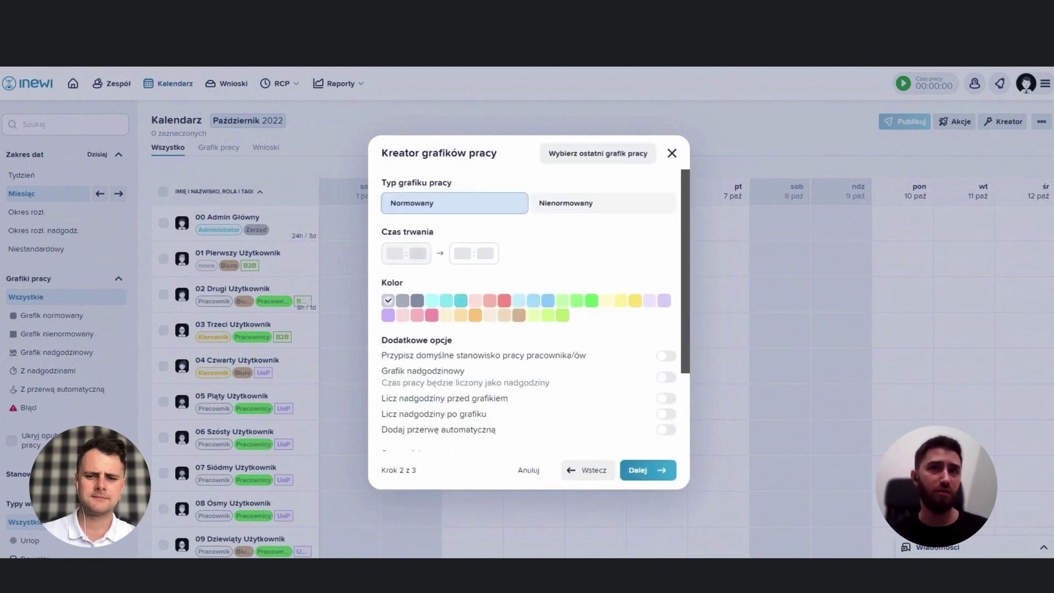
pyautogui.write('8')
pyautogui.press('Tab')
pyautogui.write('00 → 16 : ')
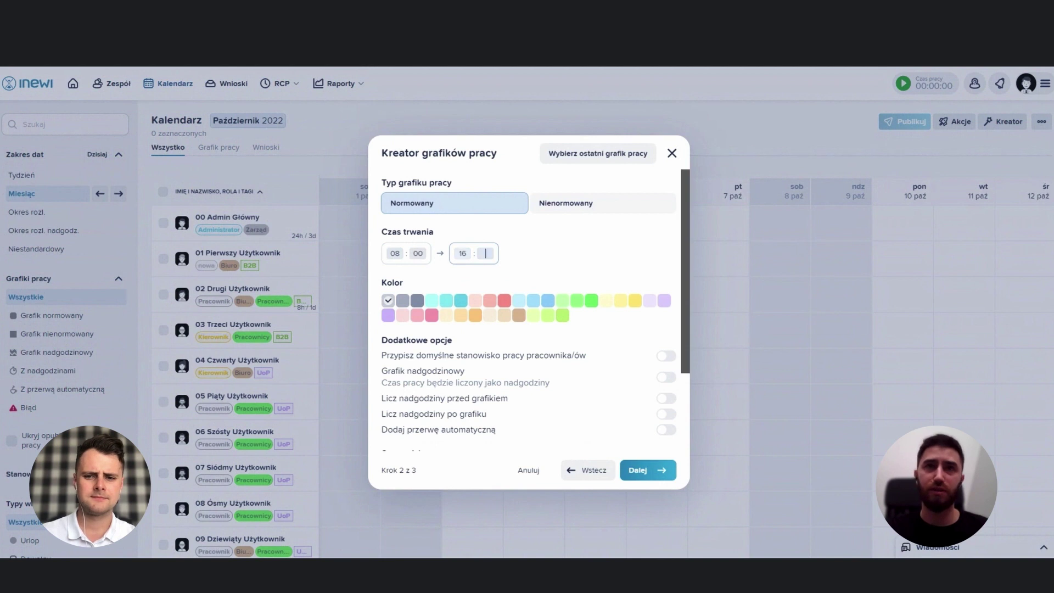
pyautogui.write('00')
pyautogui.click(460, 301)
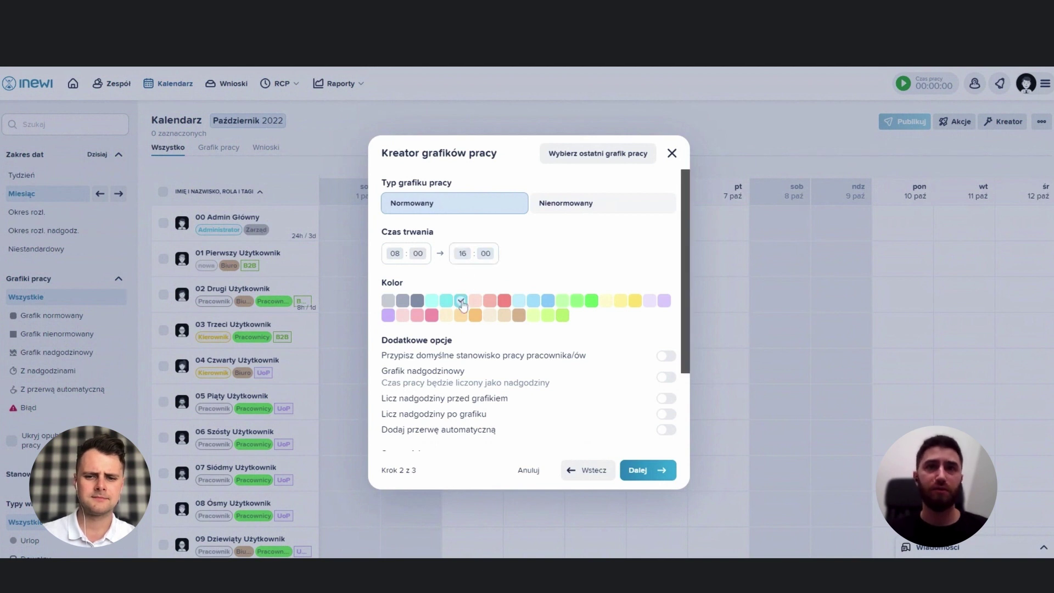
pyautogui.click(452, 414)
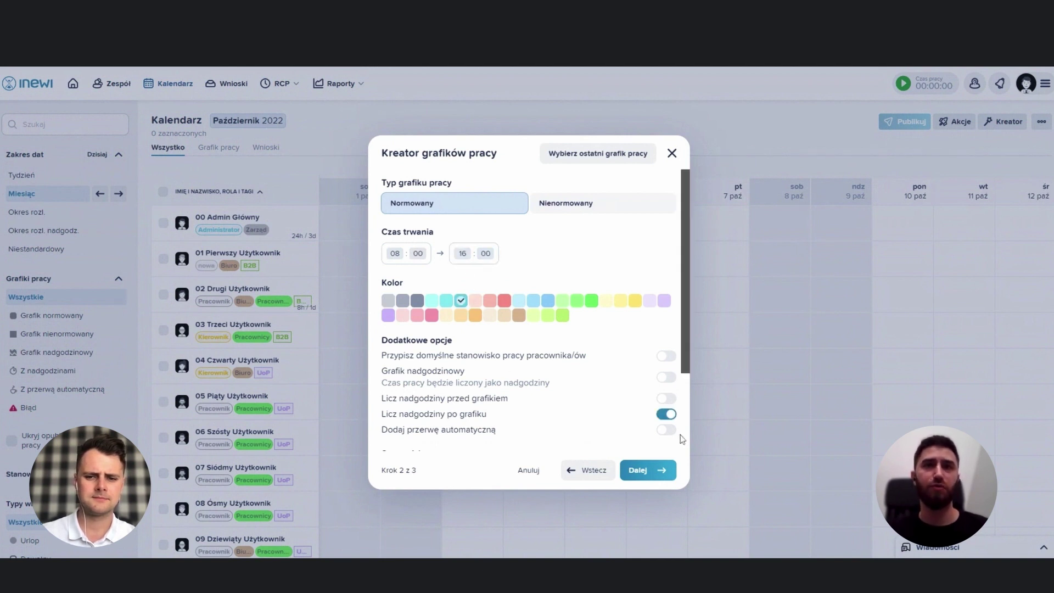
pyautogui.click(644, 471)
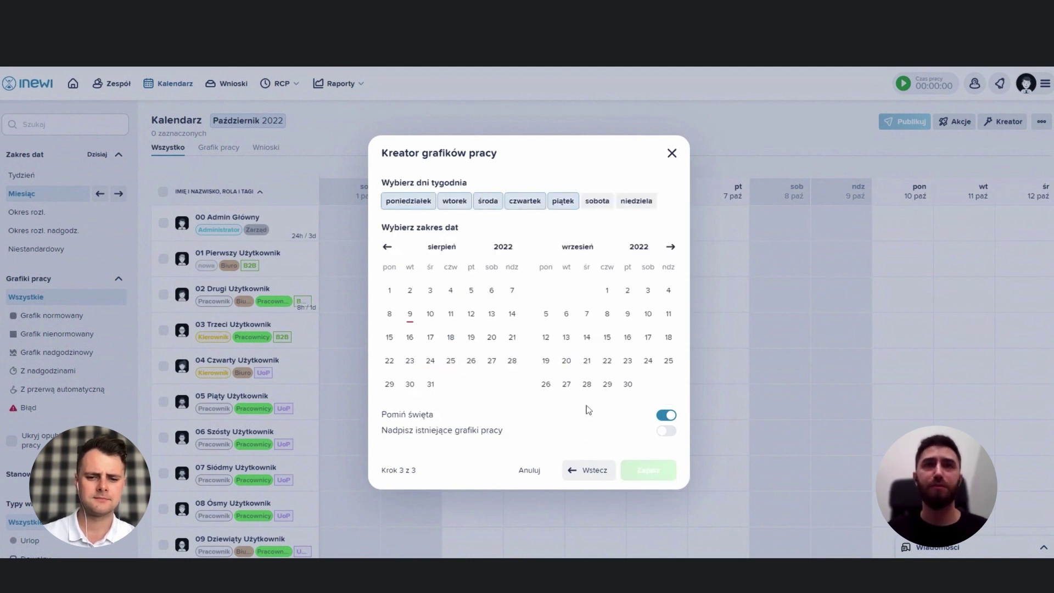
# Apply the schedule to 1–31 October 2022, overwriting existing work schedules, and save it
pyautogui.click(671, 248)
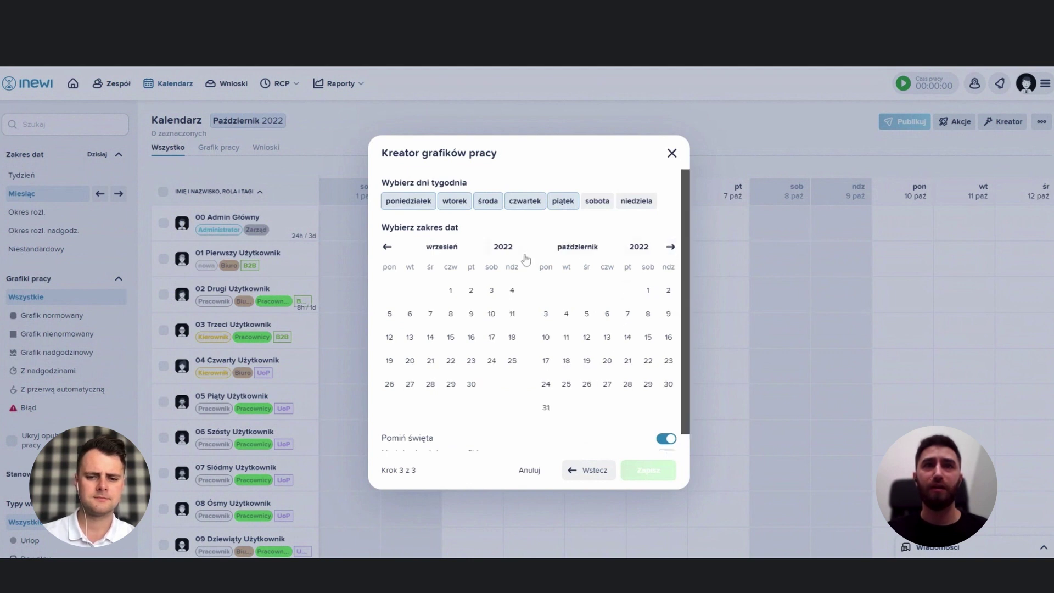
pyautogui.click(646, 294)
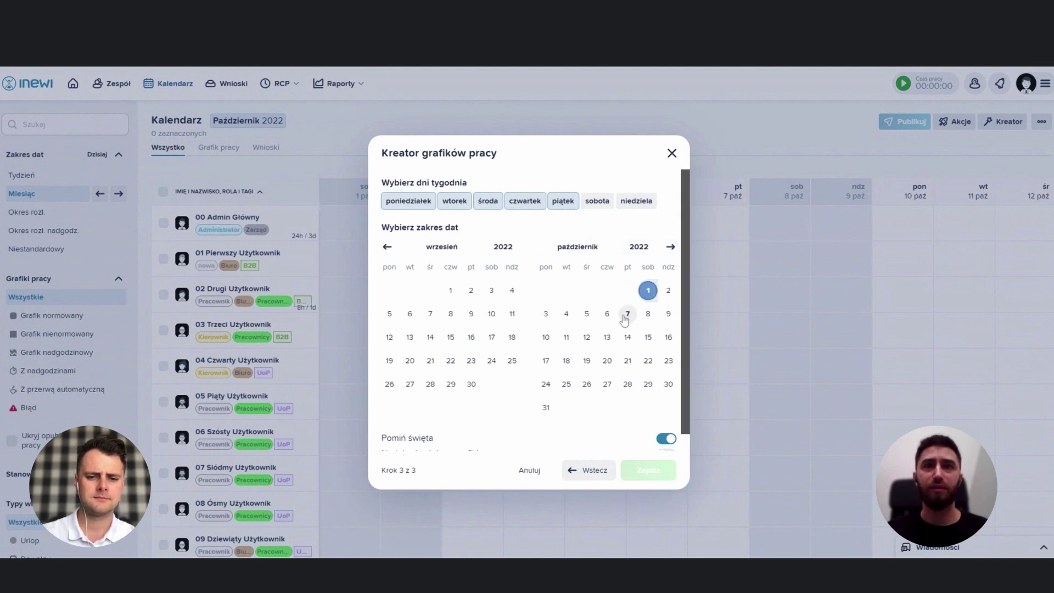
pyautogui.click(546, 407)
pyautogui.scroll(-1, 527, 274)
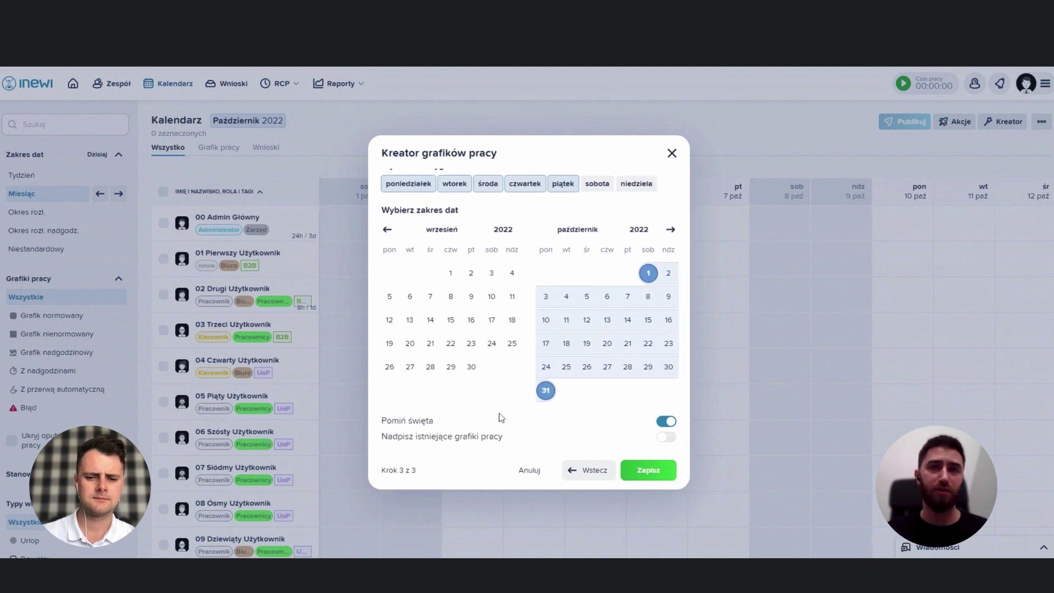
pyautogui.click(666, 438)
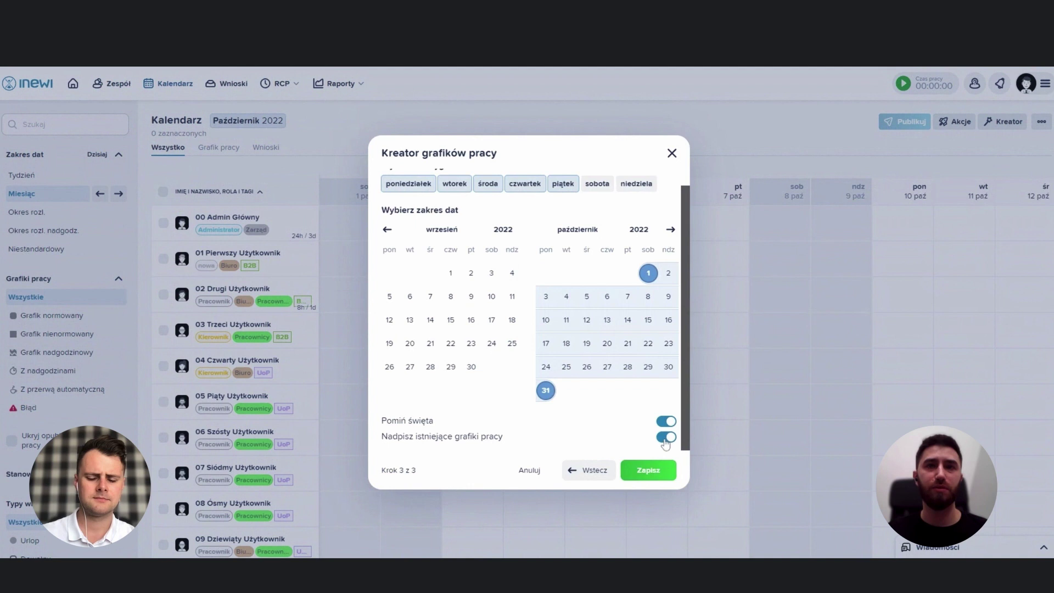
pyautogui.click(641, 473)
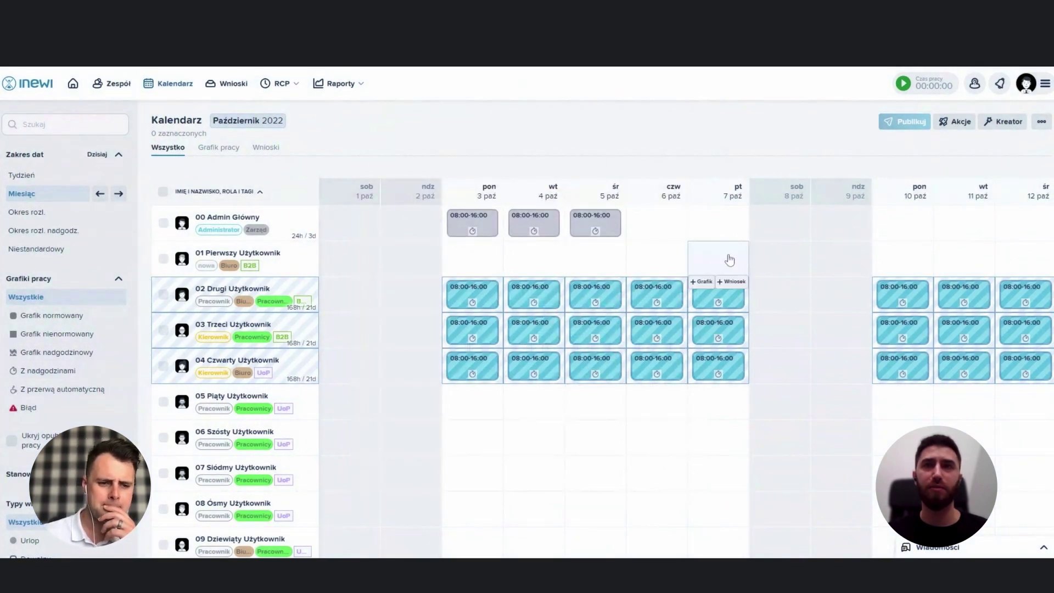
# Publish the October 2022 schedules of employees 02, 03 and 04
pyautogui.click(163, 294)
pyautogui.click(163, 330)
pyautogui.click(163, 366)
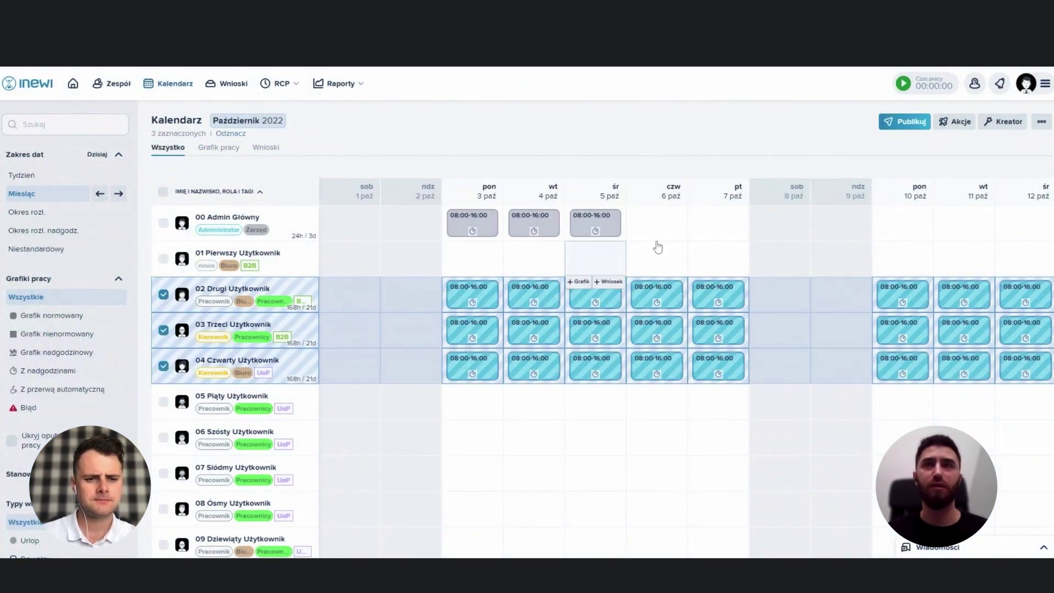
pyautogui.click(911, 121)
pyautogui.click(647, 358)
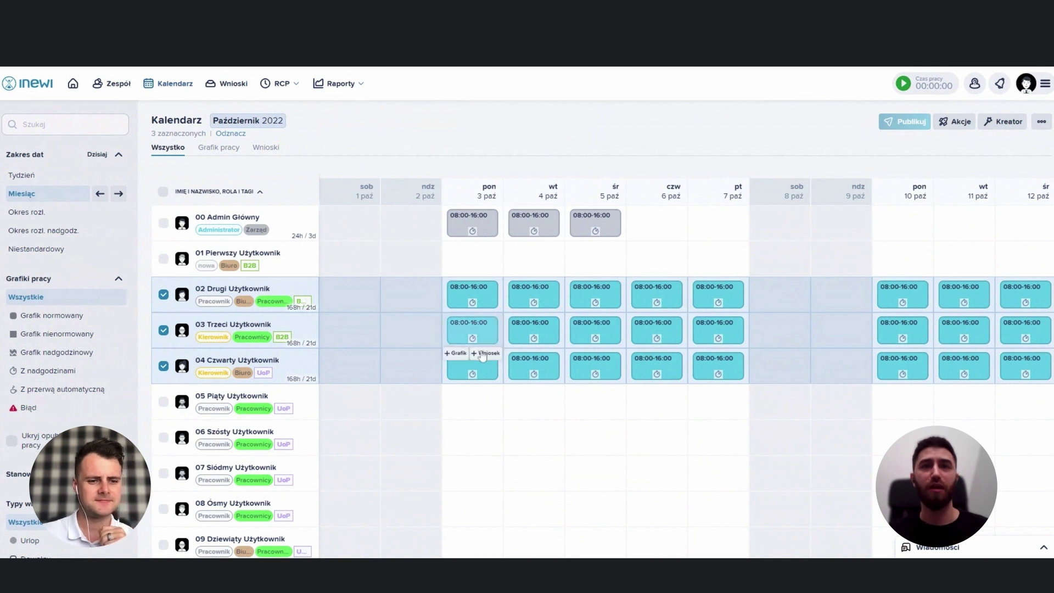
# Start a leave request for employee 05 from the 3 October cell, with the type Uw - Urlop wypoczynkowy
pyautogui.moveTo(469, 417)
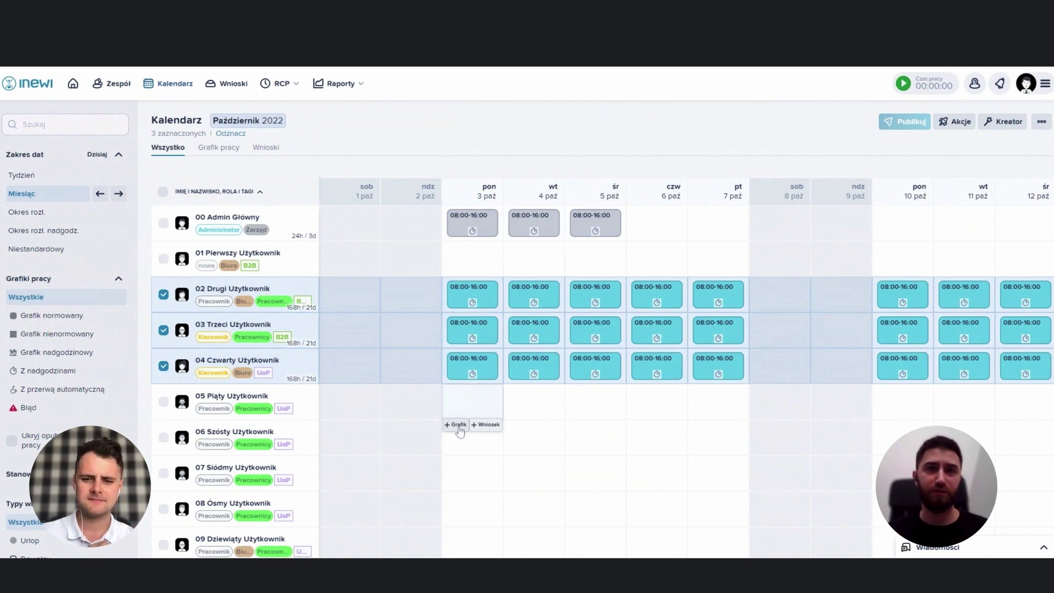
pyautogui.click(486, 426)
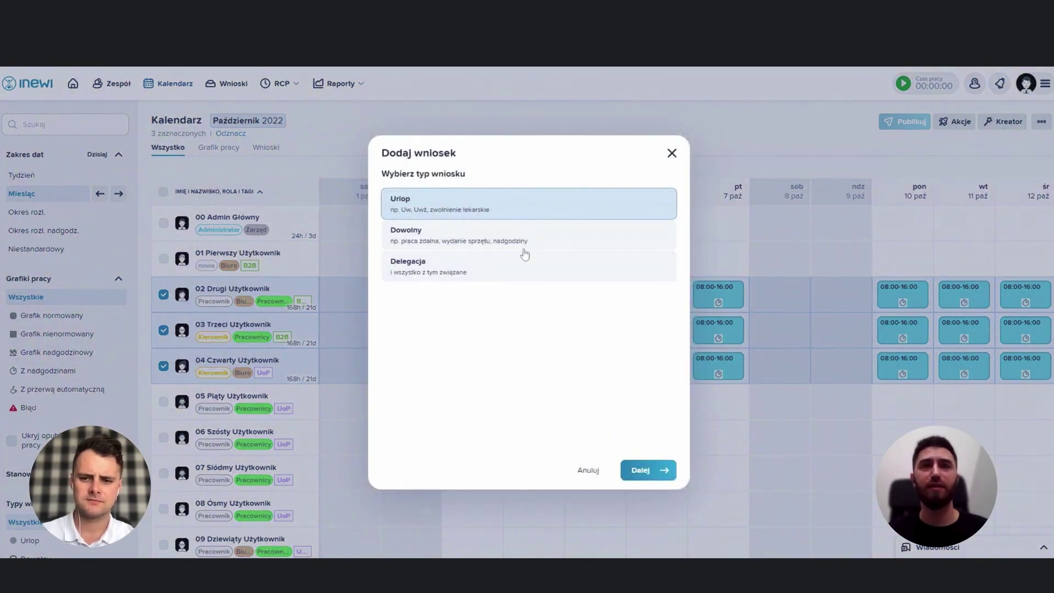
pyautogui.click(637, 470)
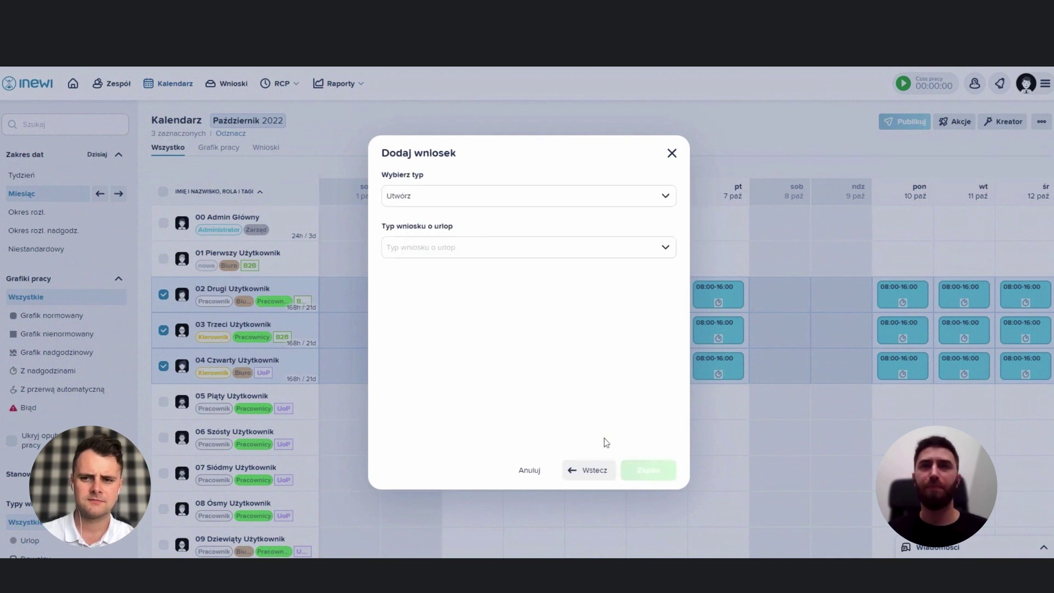
pyautogui.click(508, 248)
pyautogui.write('uw')
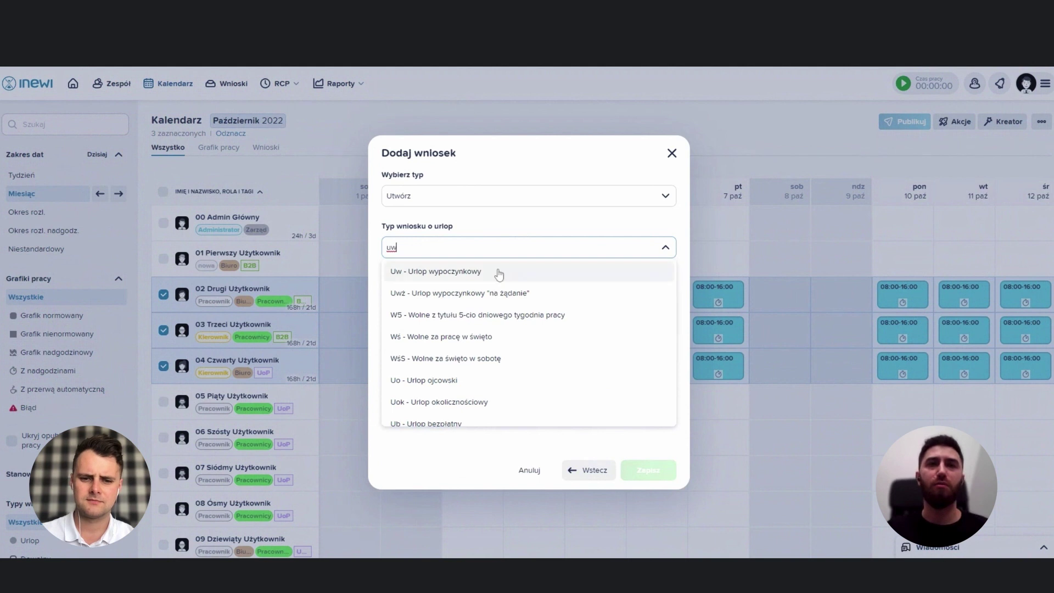
pyautogui.click(498, 273)
pyautogui.click(499, 271)
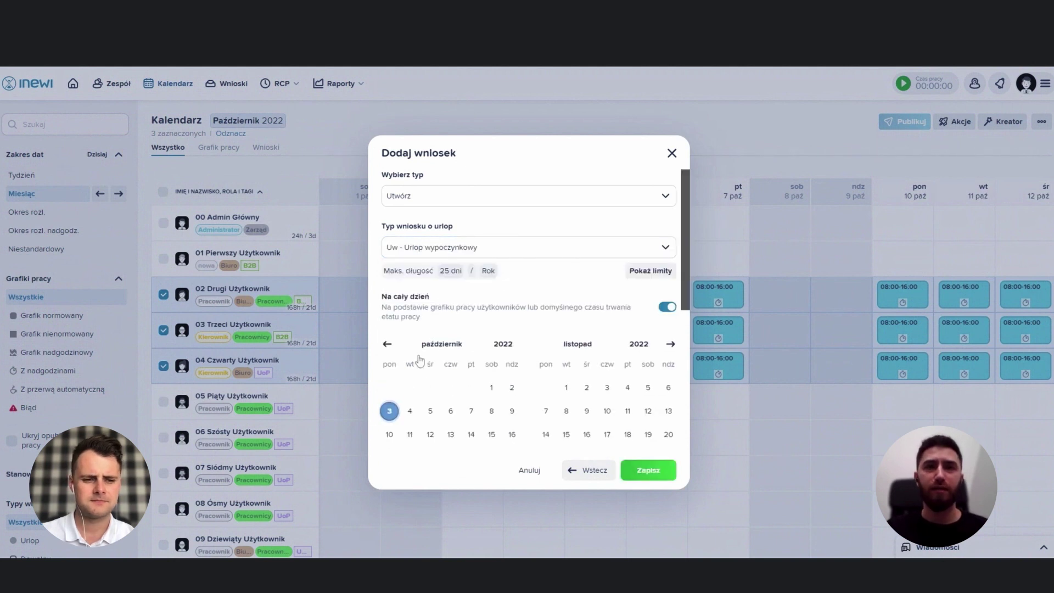
# Set the leave dates to 10–14 October 2022 and save the request
pyautogui.scroll(-2, 426, 376)
pyautogui.click(389, 379)
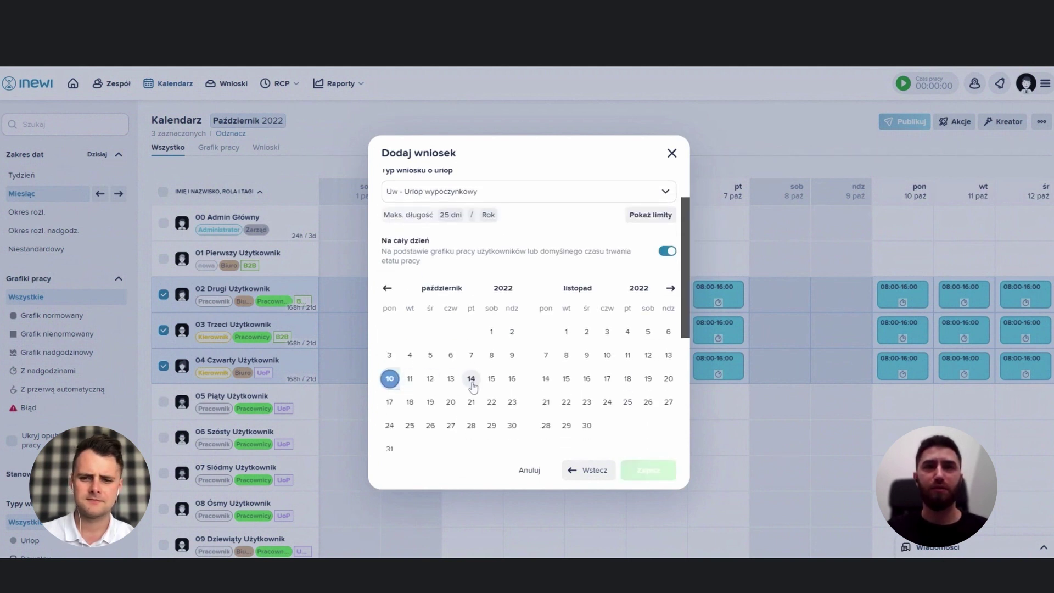
pyautogui.click(470, 378)
pyautogui.scroll(-1, 495, 387)
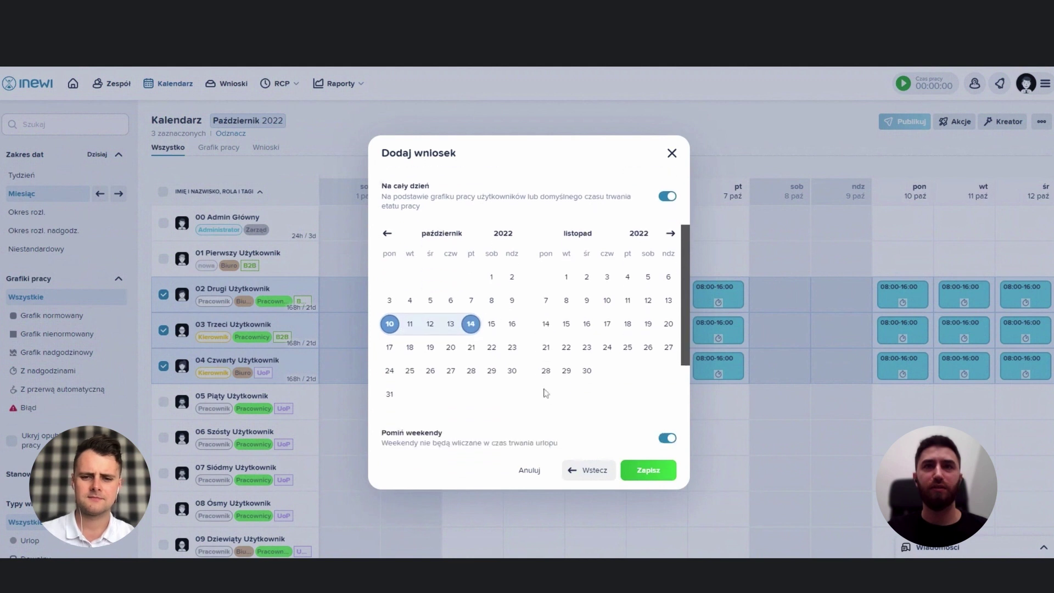
pyautogui.click(647, 470)
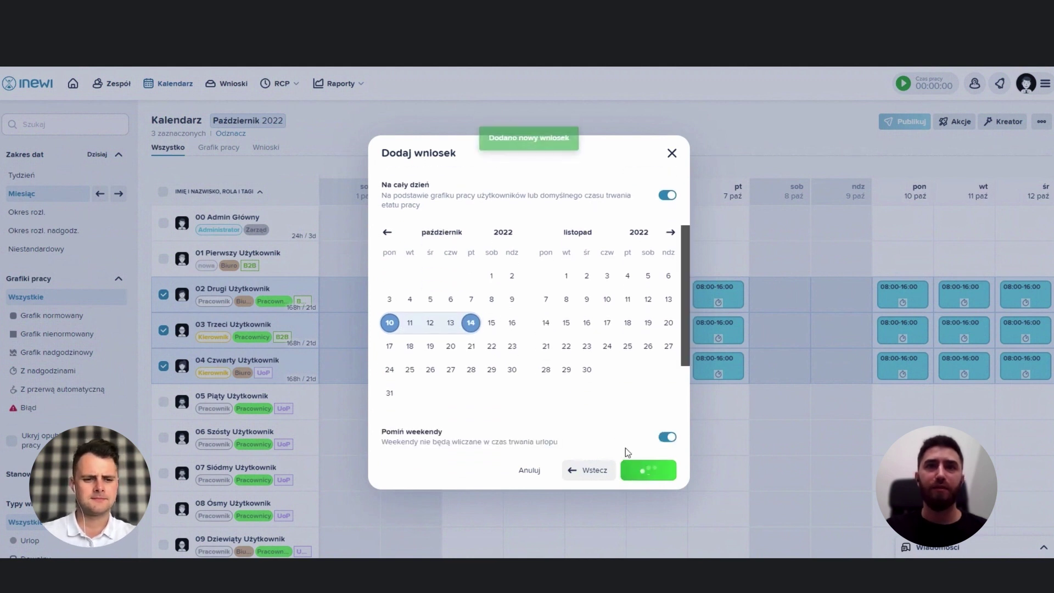
# Open employee 05's leave request from the 10 October cell, approve it and close its details
pyautogui.hscroll(5, 607, 406)
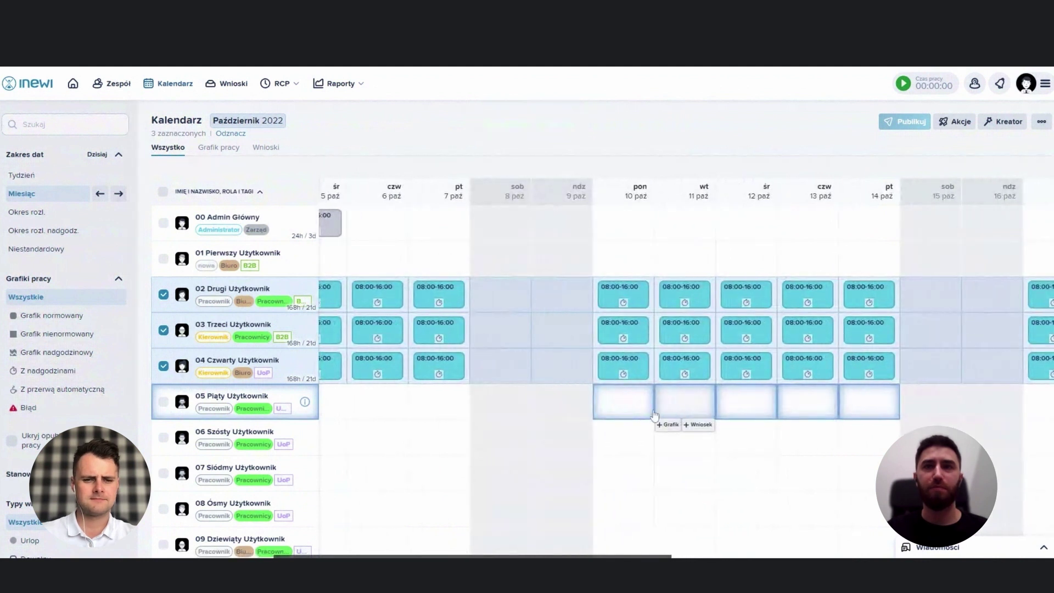
pyautogui.moveTo(619, 408)
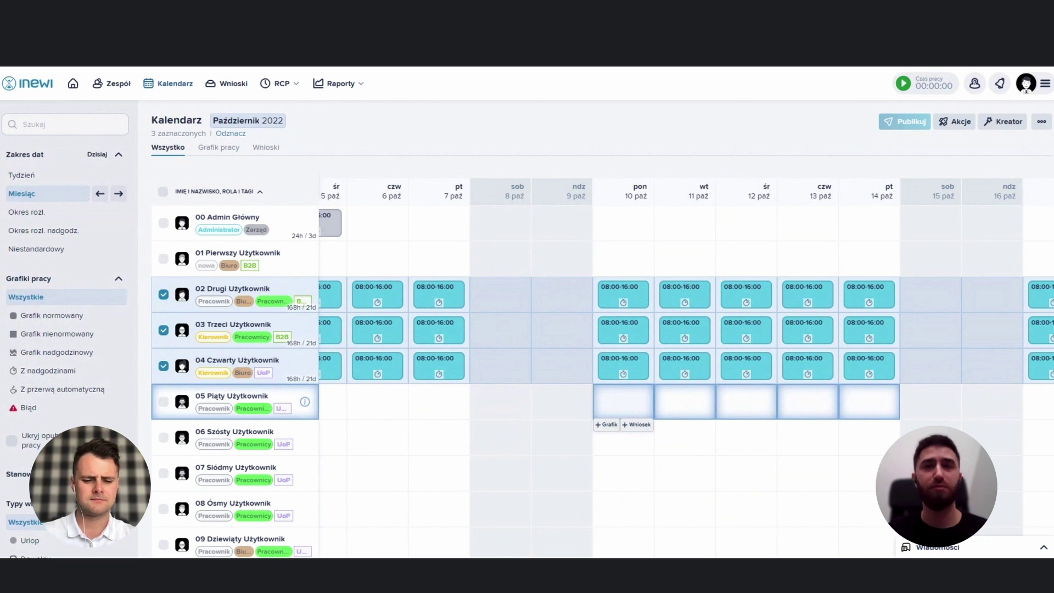
pyautogui.click(619, 406)
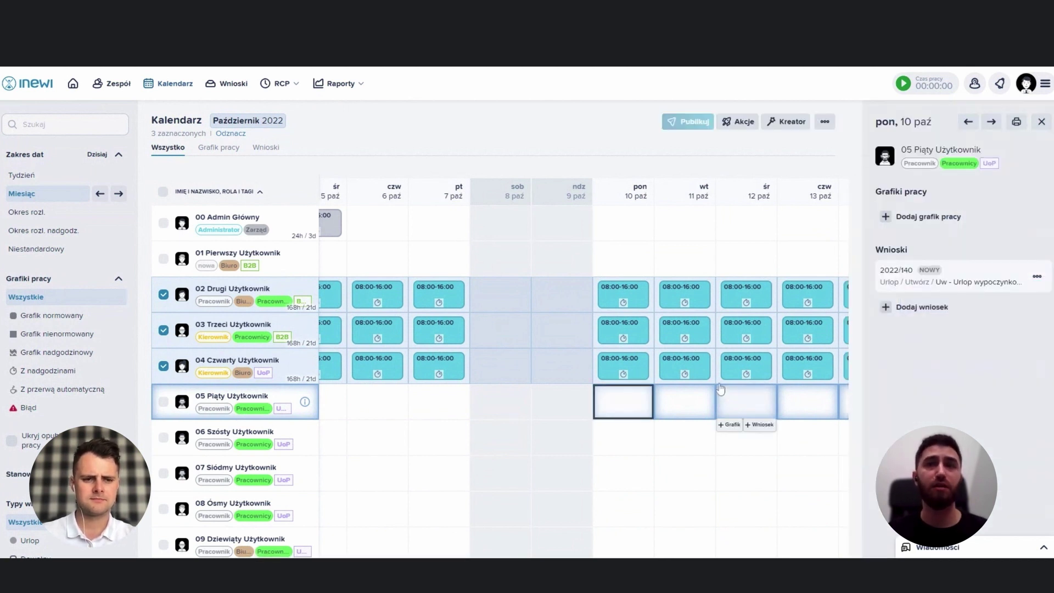
pyautogui.click(935, 283)
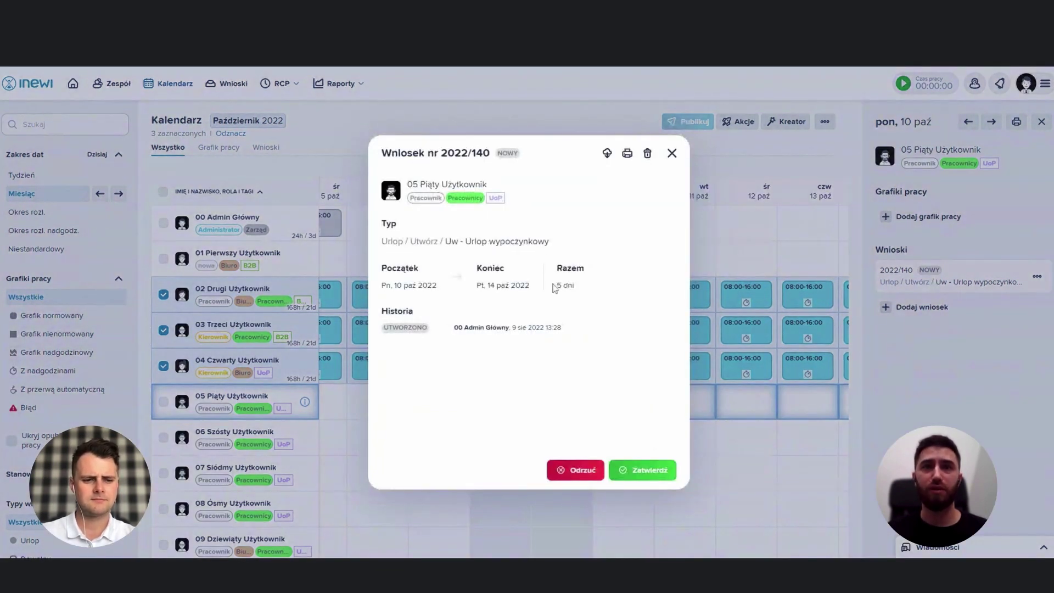
pyautogui.click(640, 470)
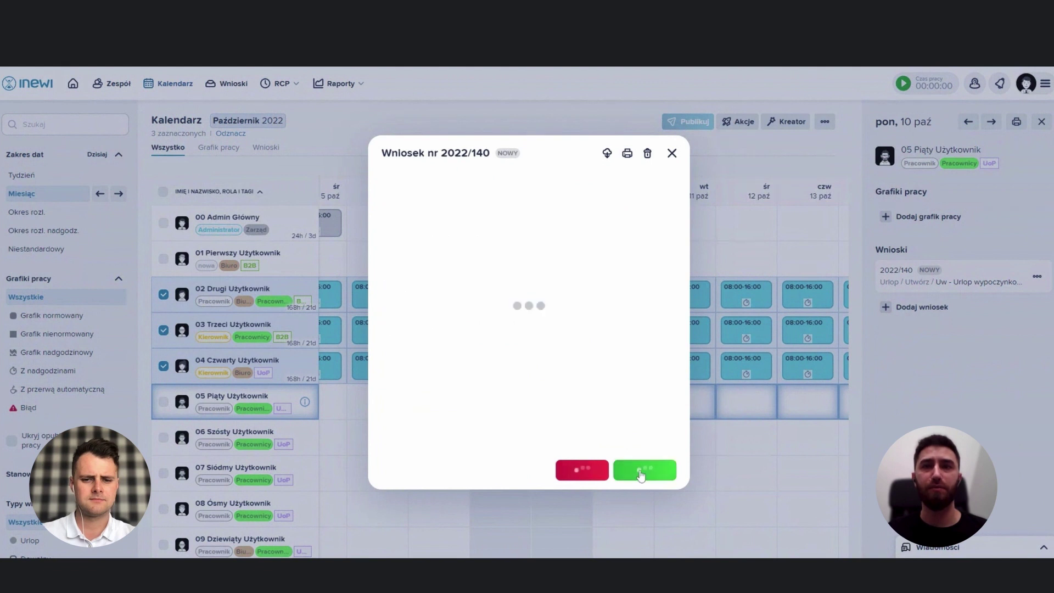
pyautogui.click(672, 153)
pyautogui.hscroll(3, 680, 398)
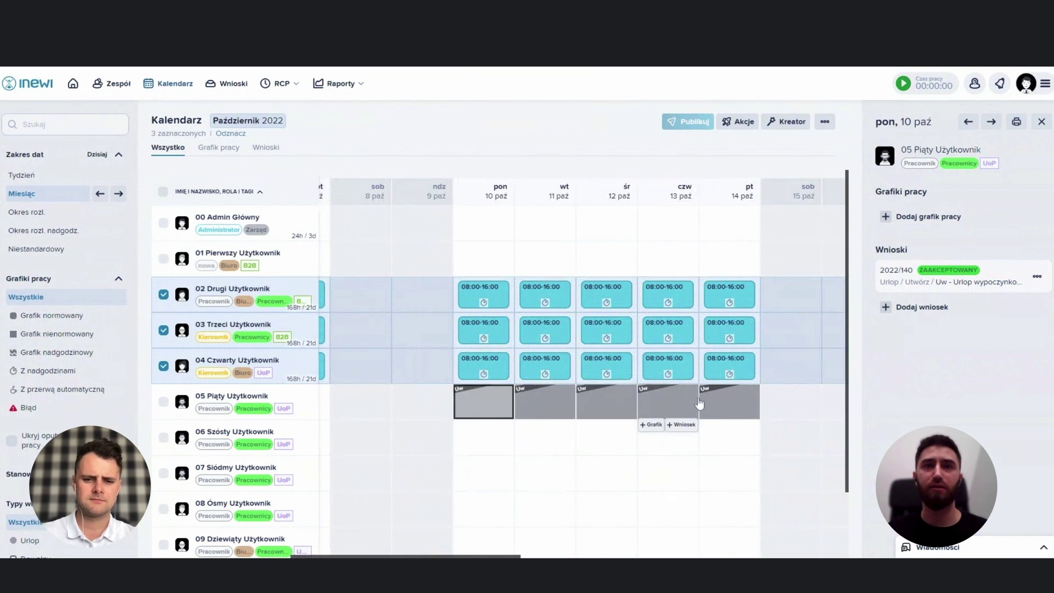
# Examine employee 05's leave request in the Wnioski list and its printable version, and close both
pyautogui.click(233, 83)
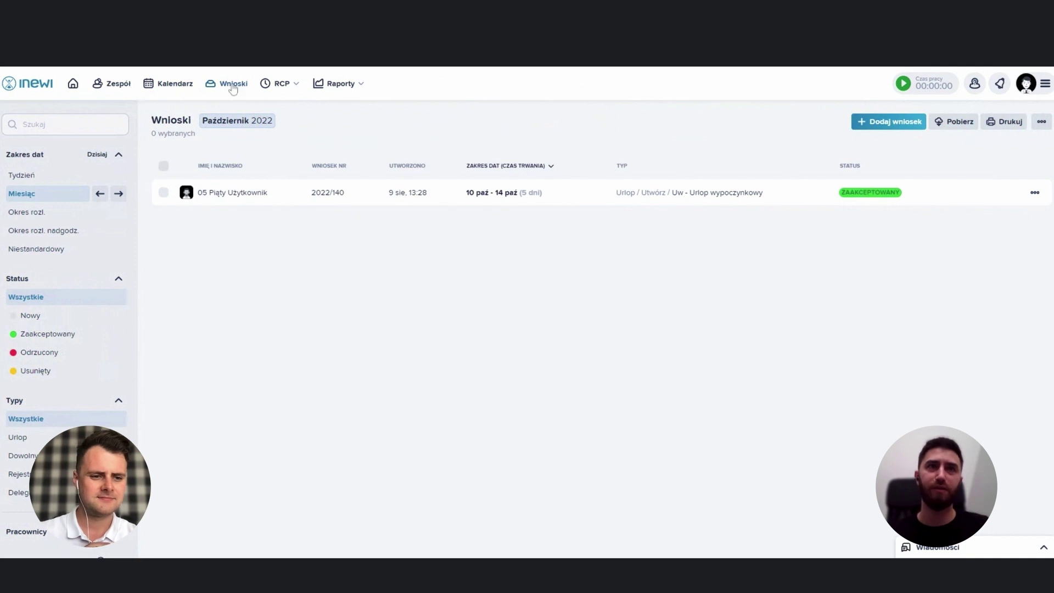
pyautogui.click(500, 202)
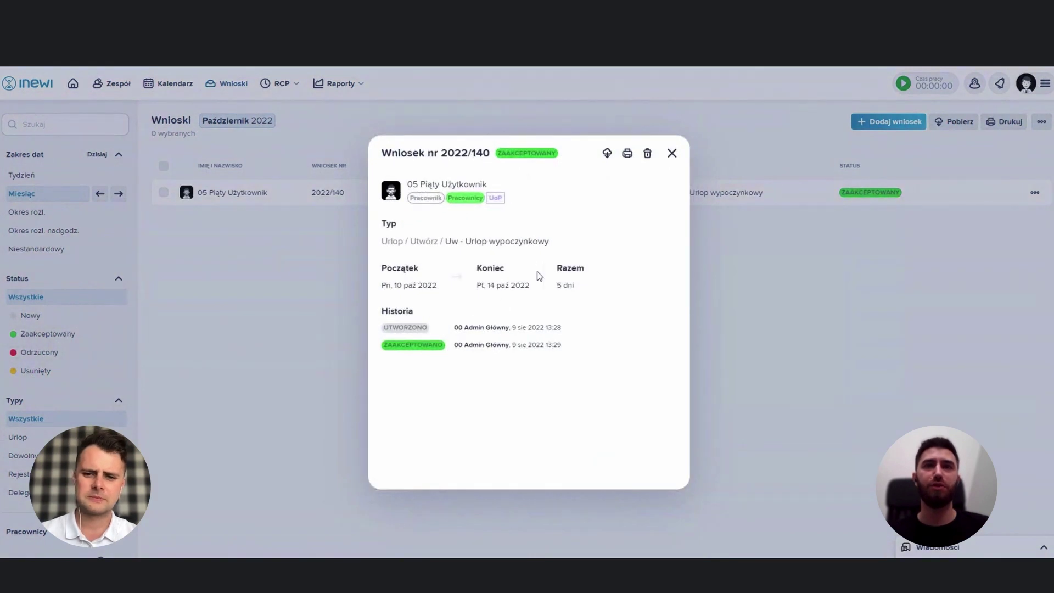
pyautogui.click(627, 153)
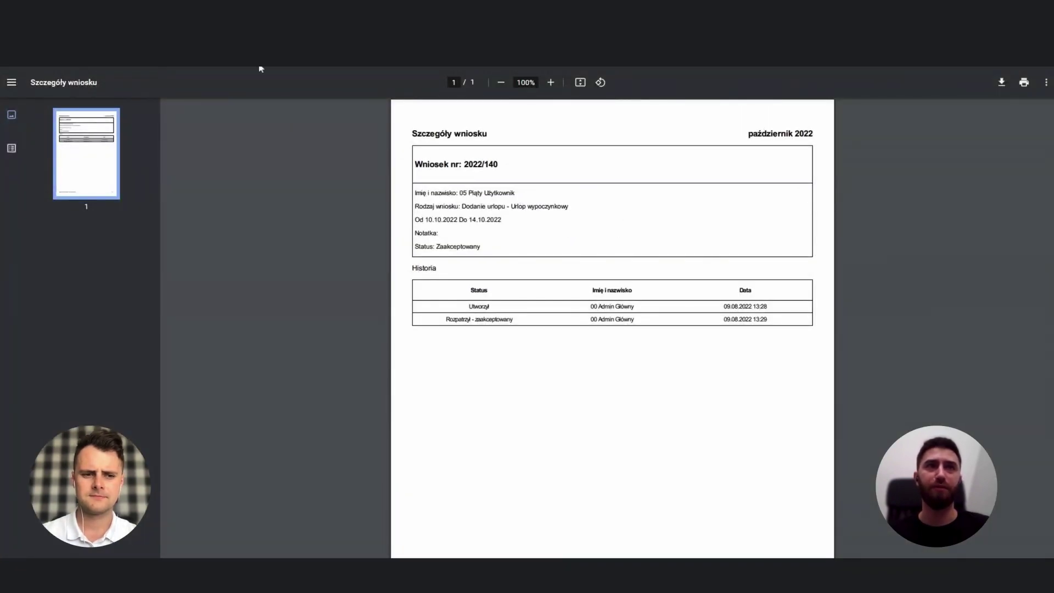
pyautogui.hotkey('ctrl', 'w')
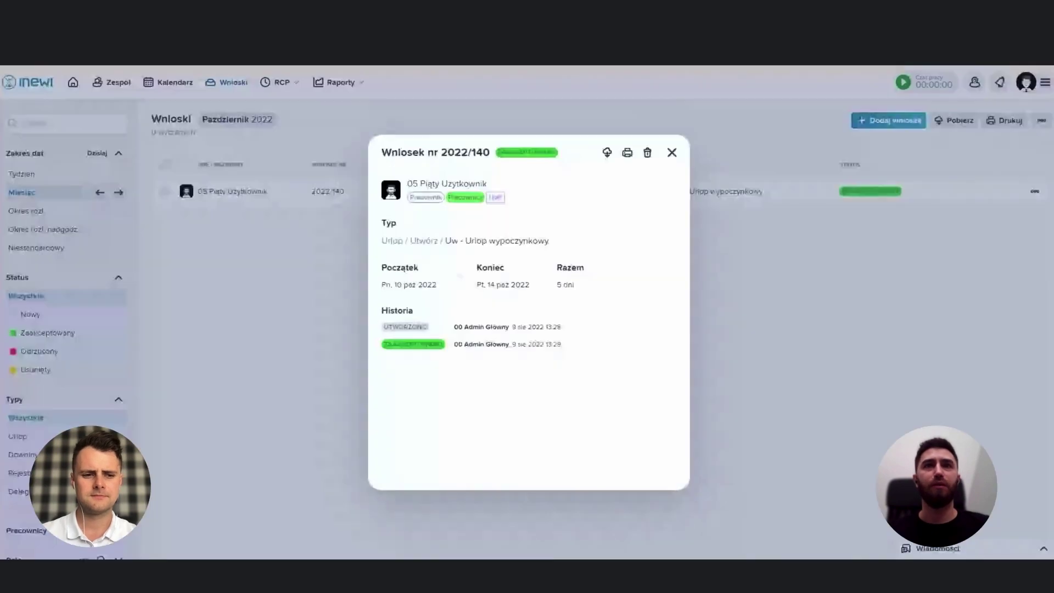
pyautogui.click(671, 151)
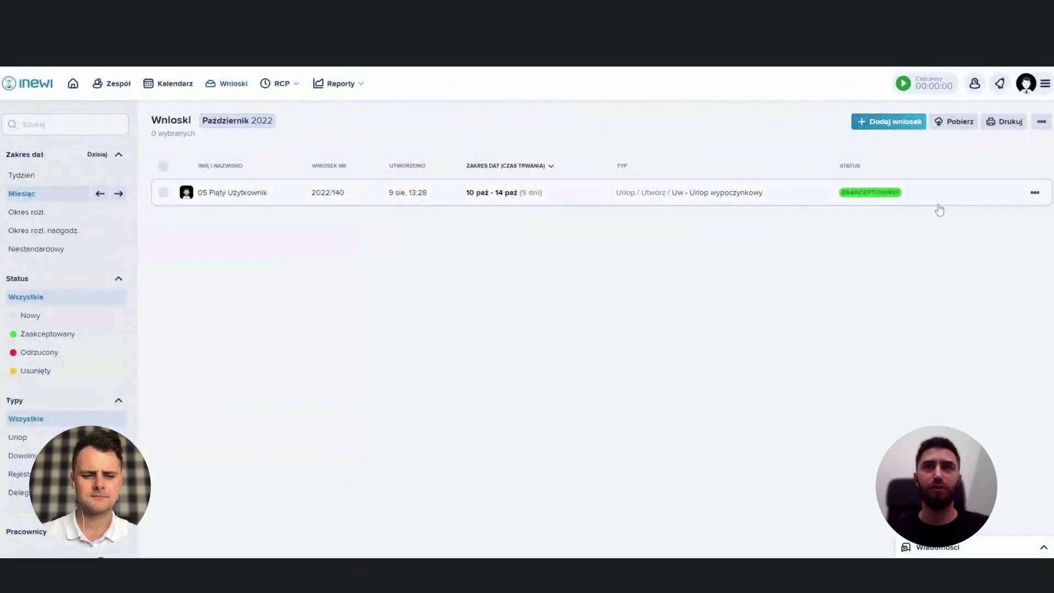
# Start a new leave request for employee 01 in the Wnioski list, with the type Uw - Urlop wypoczynkowy
pyautogui.click(889, 121)
pyautogui.click(469, 269)
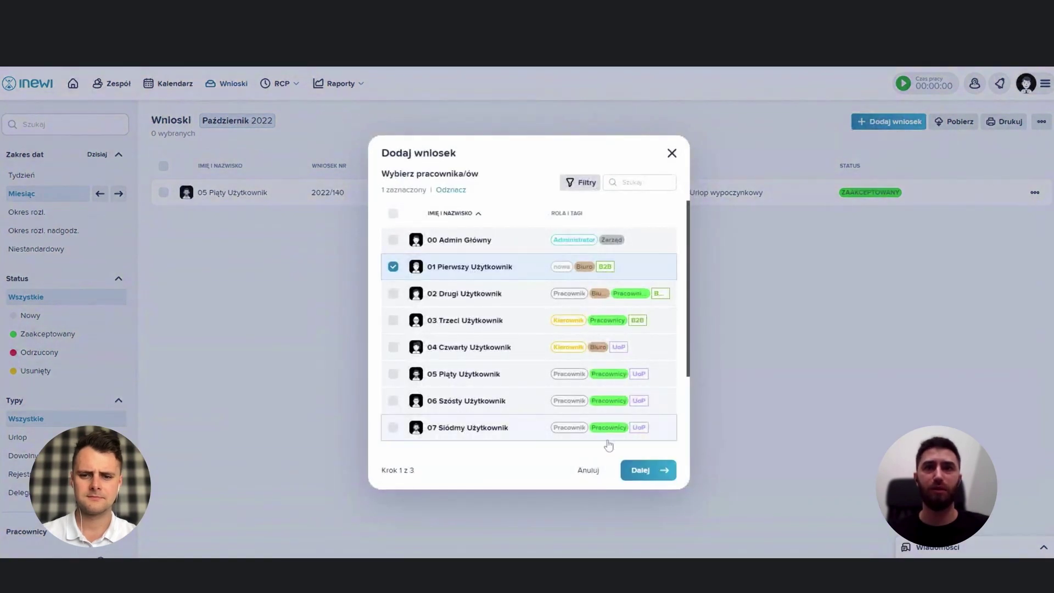
pyautogui.click(637, 470)
pyautogui.click(634, 470)
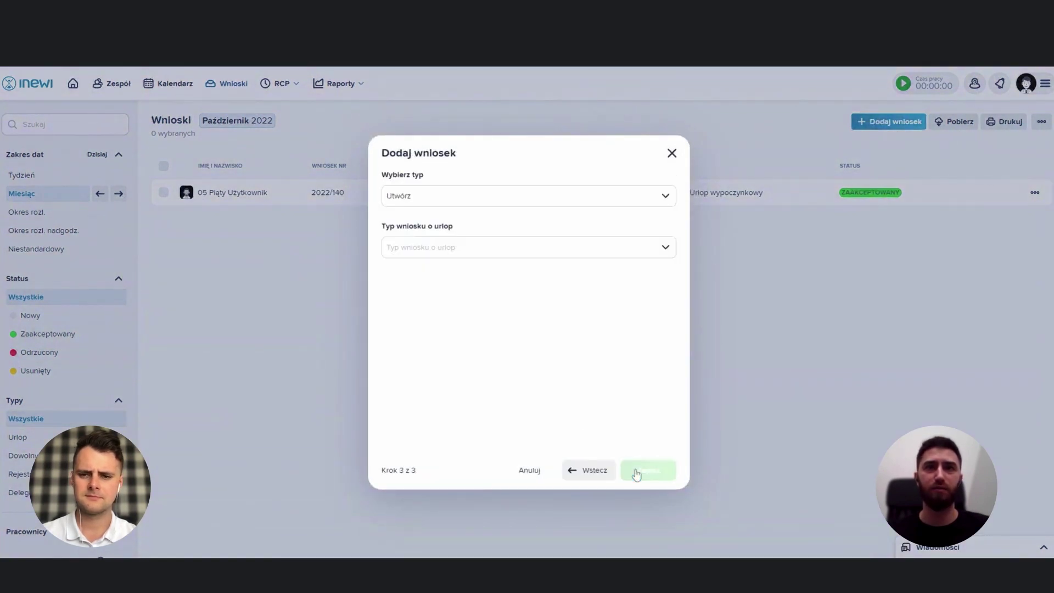
pyautogui.click(483, 247)
pyautogui.write('uw')
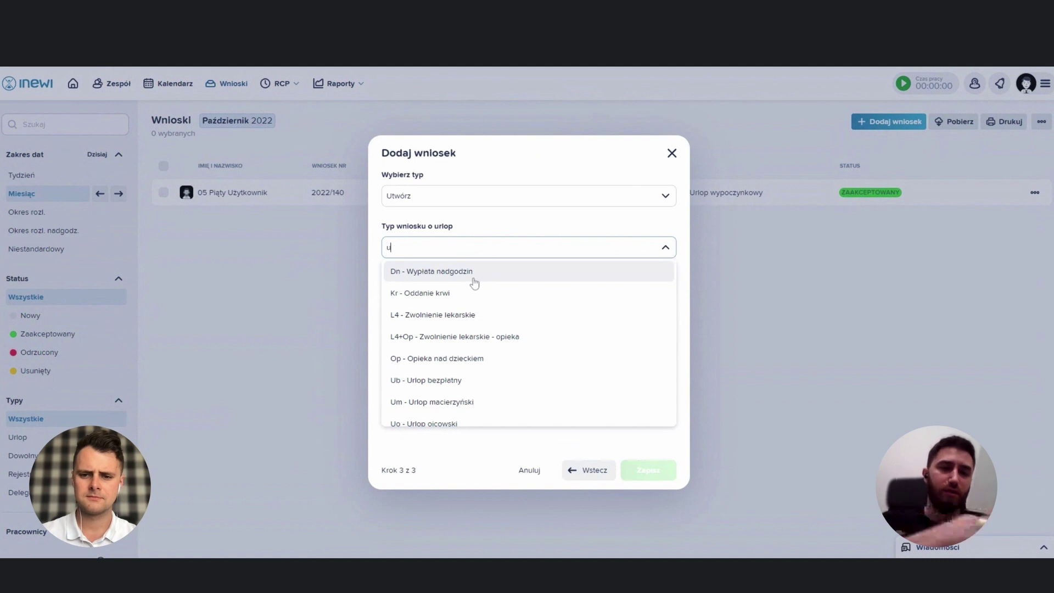
pyautogui.click(475, 282)
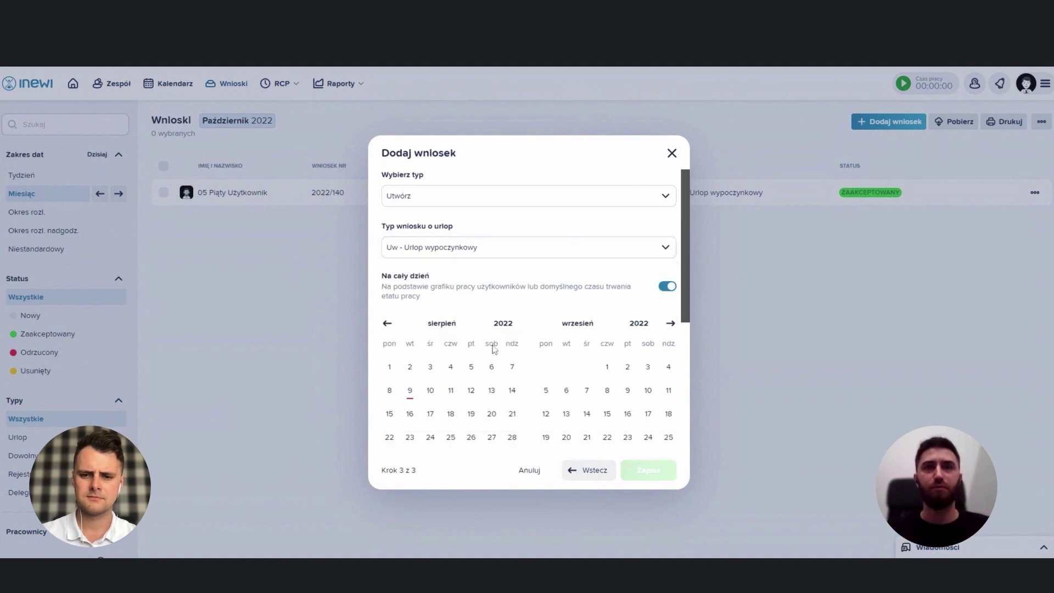
# Set employee 01's leave dates to 12–19 October 2022 and save the request
pyautogui.click(669, 325)
pyautogui.click(587, 414)
pyautogui.click(592, 441)
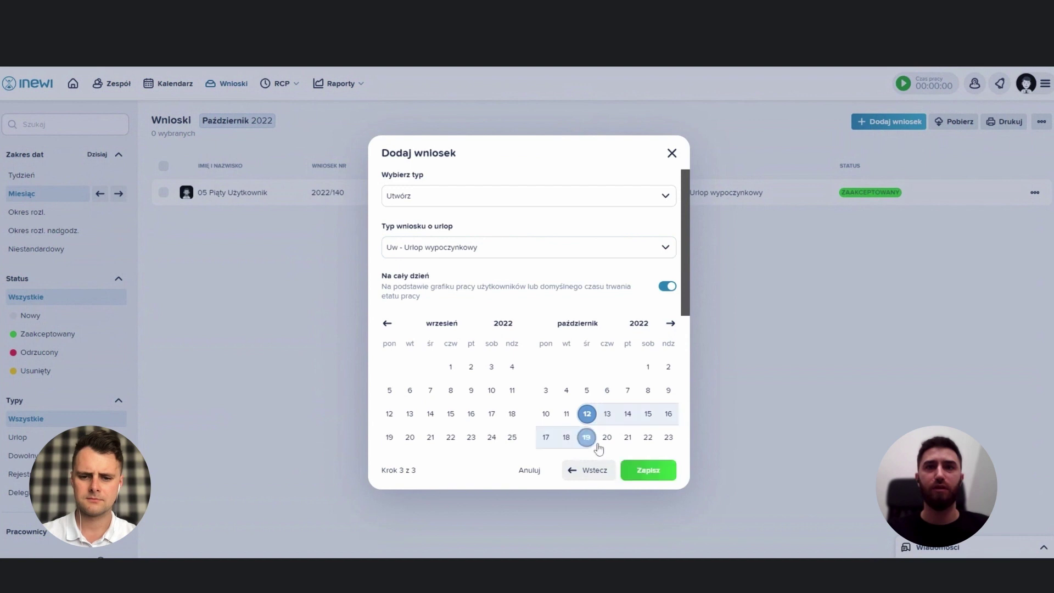
pyautogui.click(660, 474)
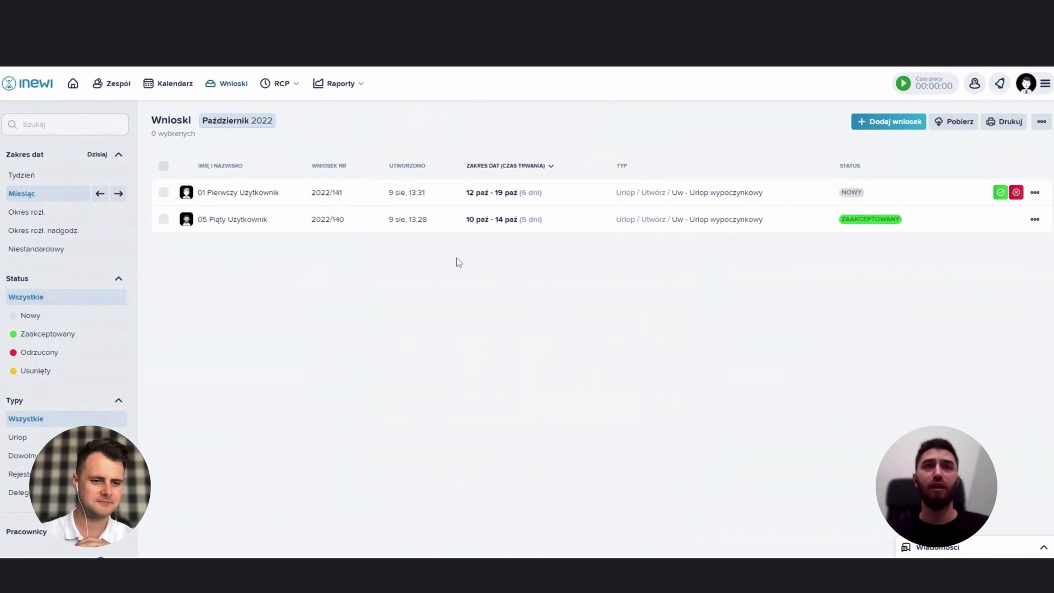
# Open the RCP events list (Zdarzenia) and go back to May 2022
pyautogui.click(283, 85)
pyautogui.click(284, 112)
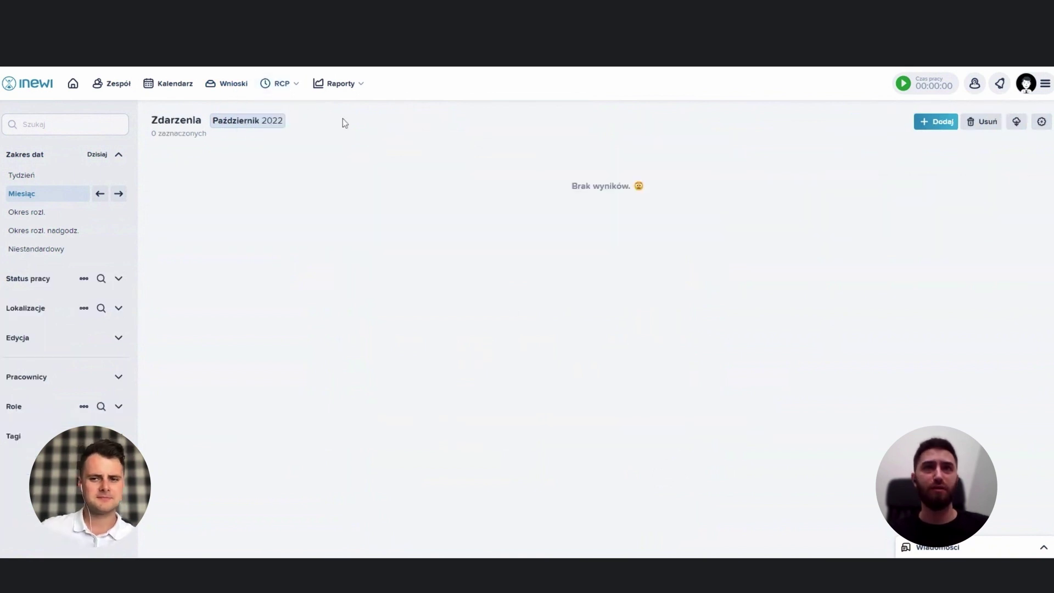
pyautogui.click(100, 195)
pyautogui.click(100, 195)
pyautogui.click(100, 195)
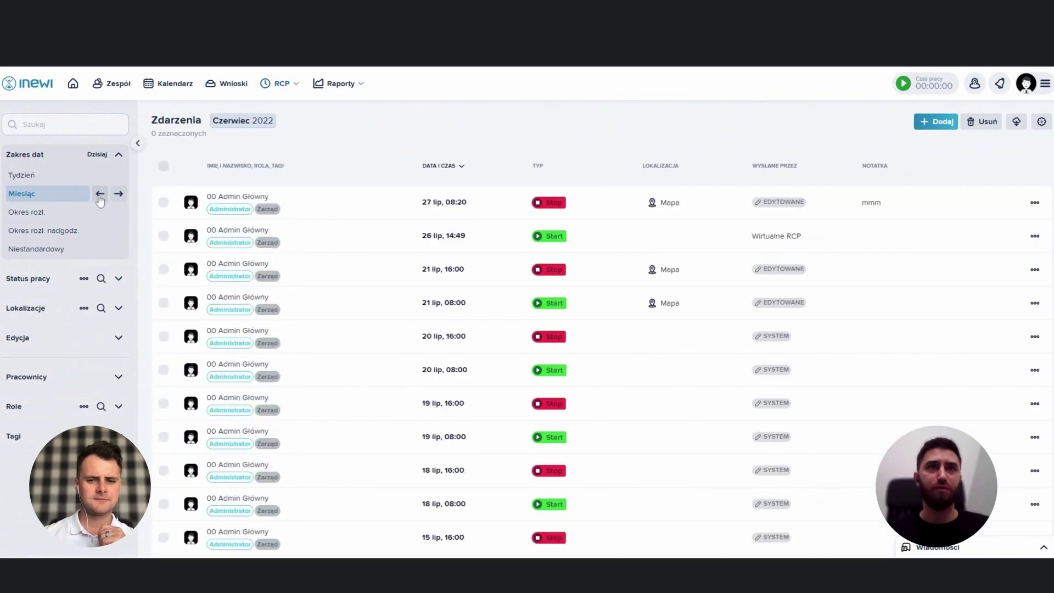
pyautogui.click(100, 195)
pyautogui.click(100, 195)
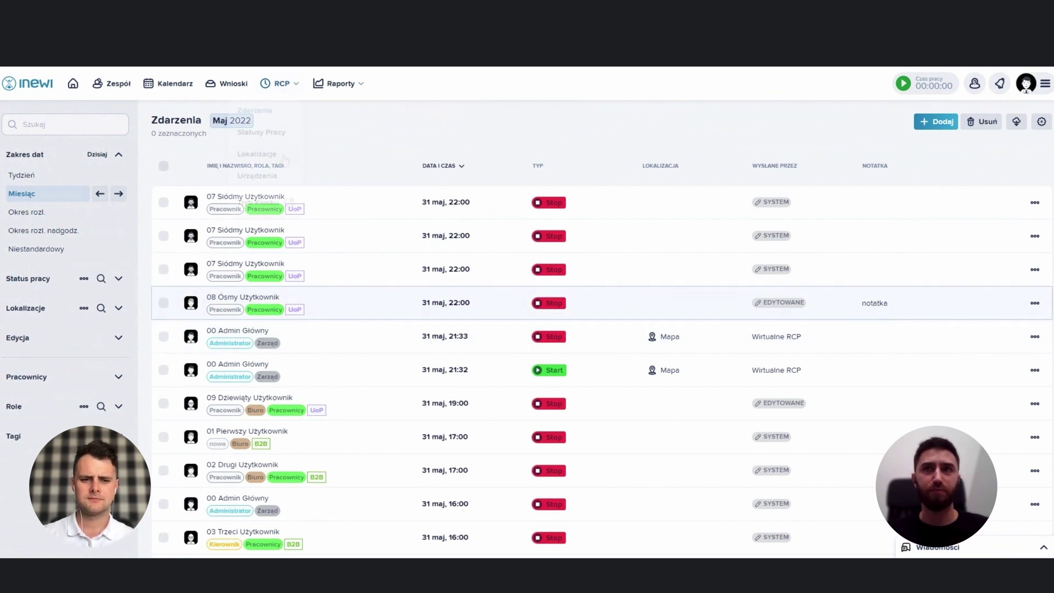
# Open Lokalizacje, examine the new location form with its tolerance options, and cancel the form
pyautogui.click(280, 83)
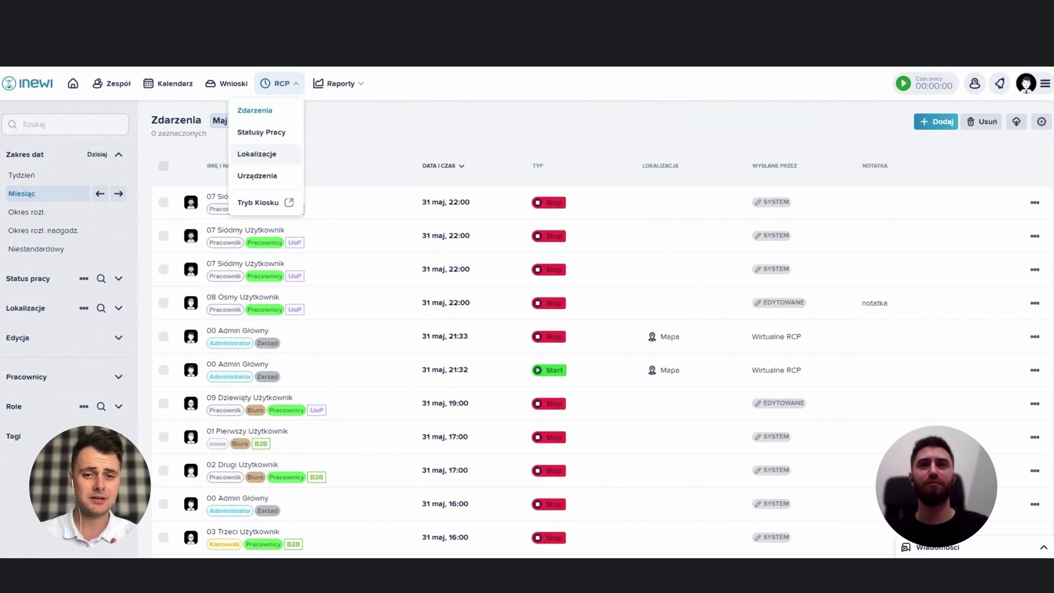
pyautogui.click(283, 158)
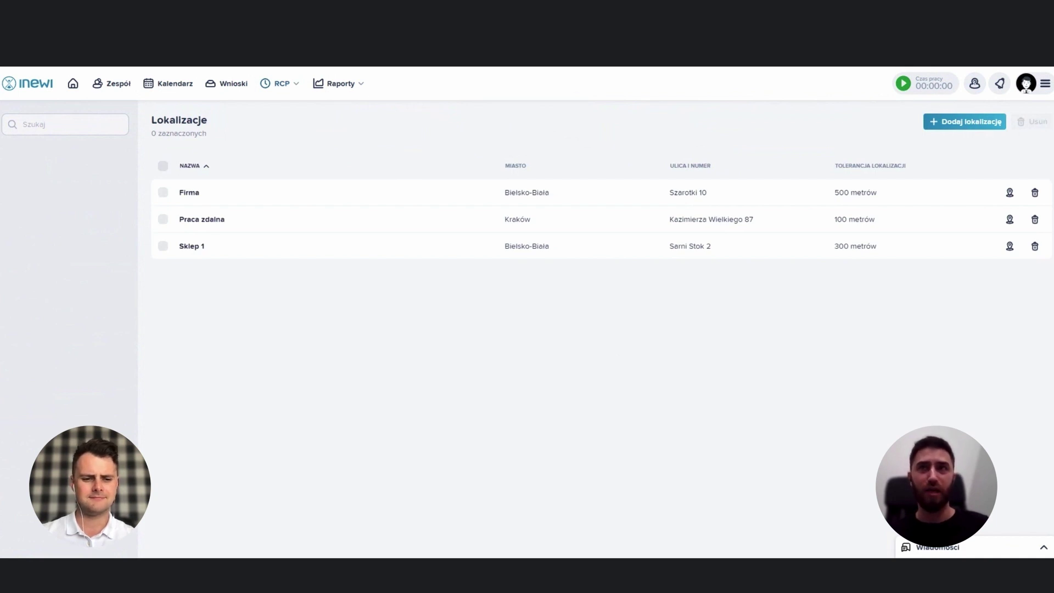
pyautogui.click(948, 123)
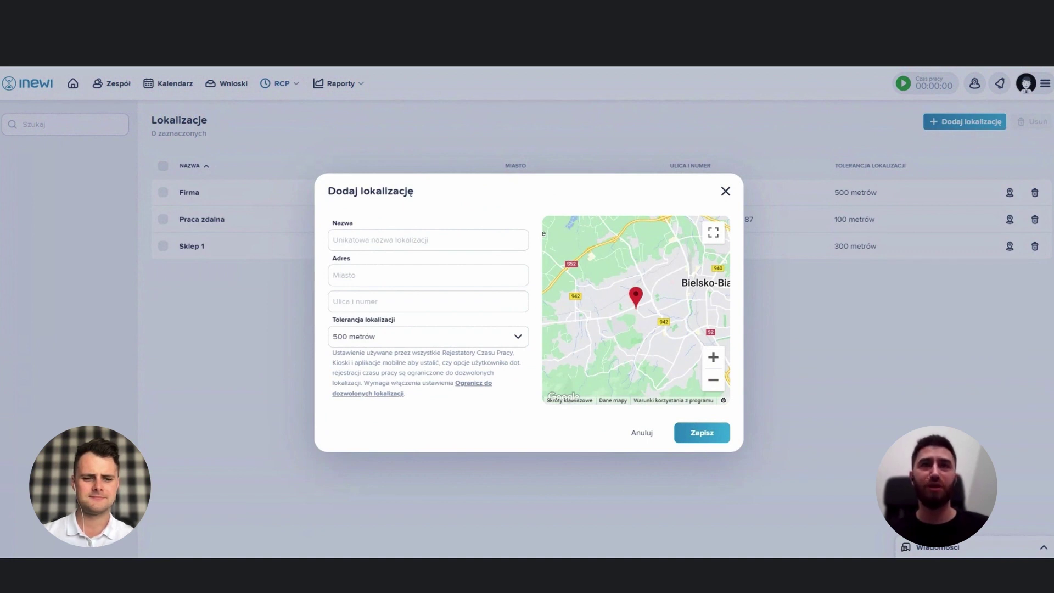
pyautogui.click(417, 343)
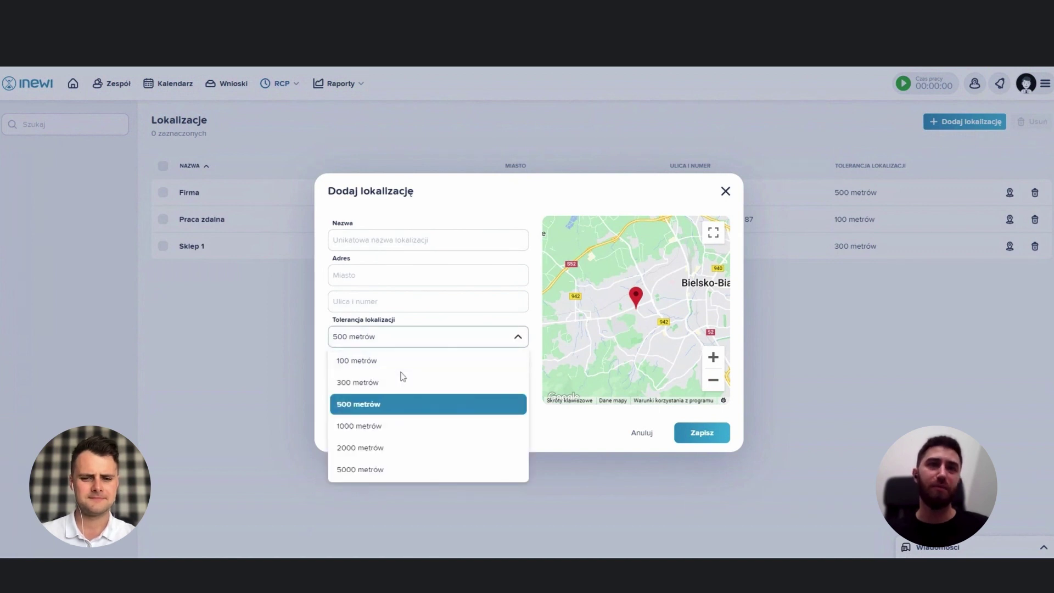
pyautogui.click(552, 421)
pyautogui.click(640, 433)
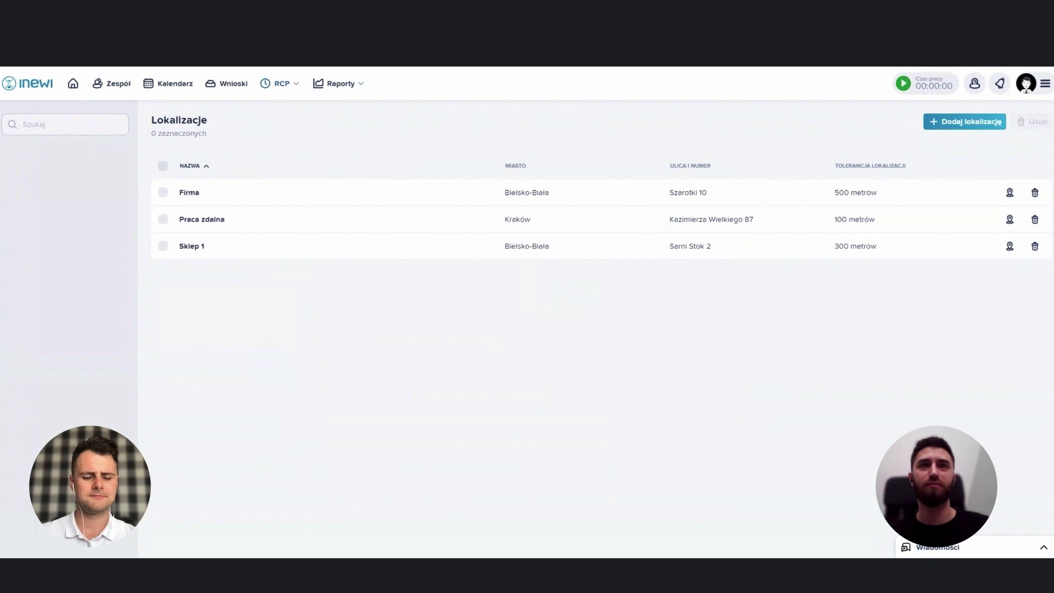
# Open the Lista Obecności report and examine employee 02's day details for 4 May, down to the events
pyautogui.click(338, 83)
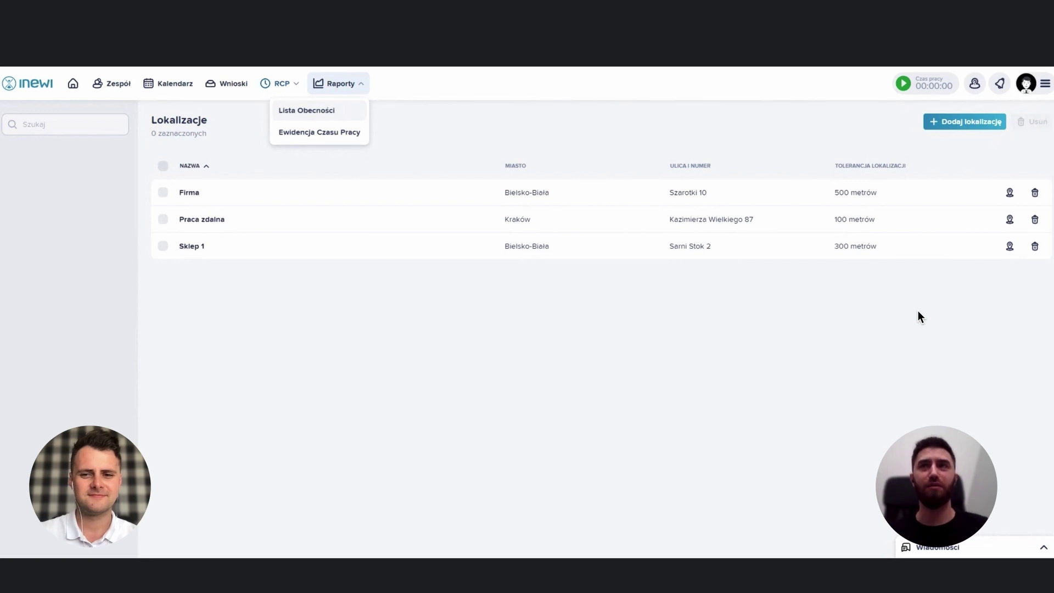
pyautogui.click(306, 110)
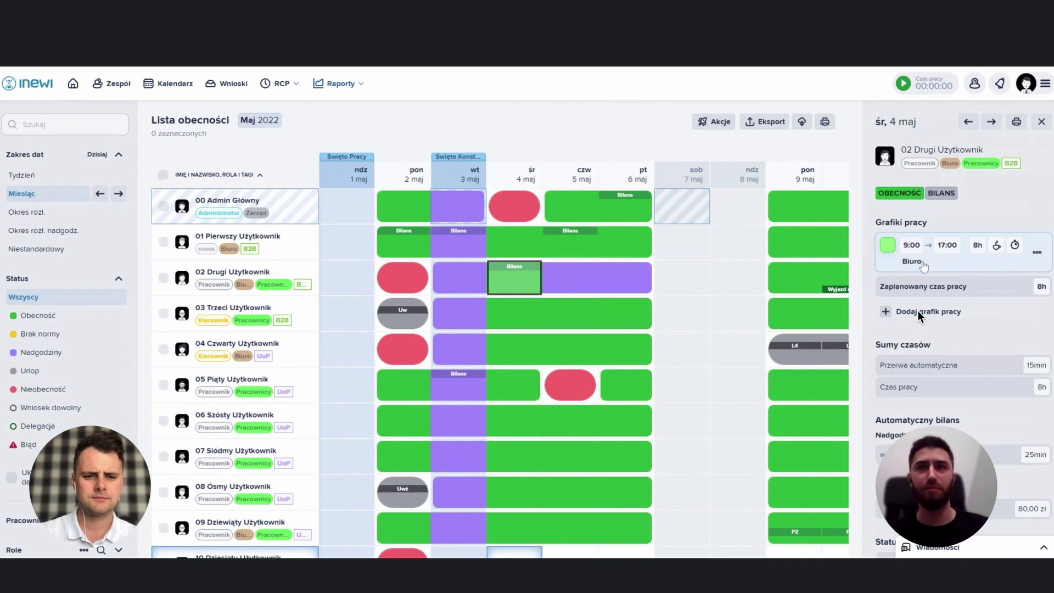
pyautogui.scroll(-2, 924, 266)
pyautogui.scroll(-1, 918, 312)
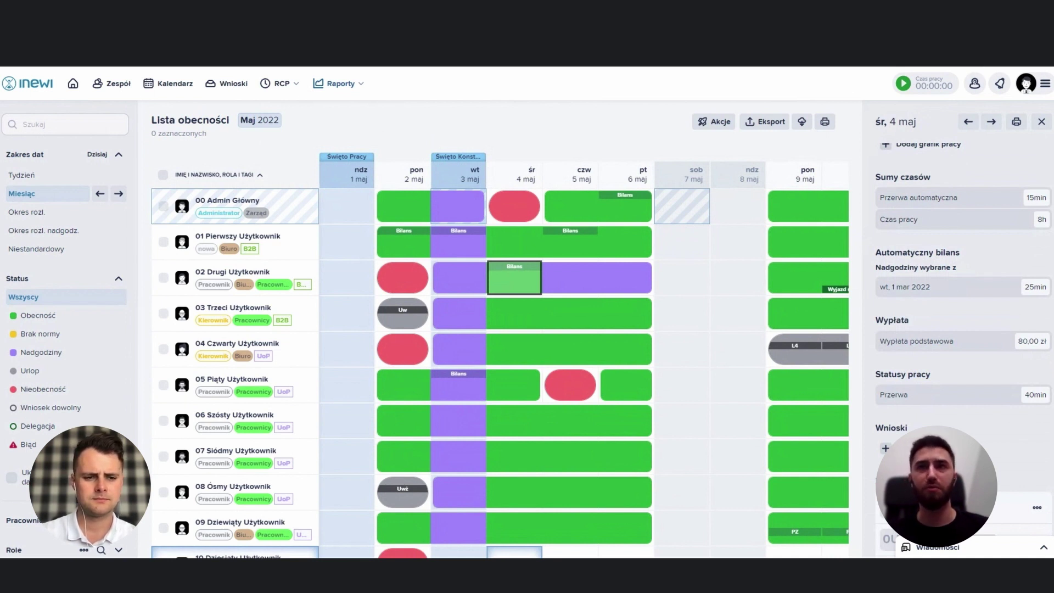
pyautogui.scroll(-1, 963, 267)
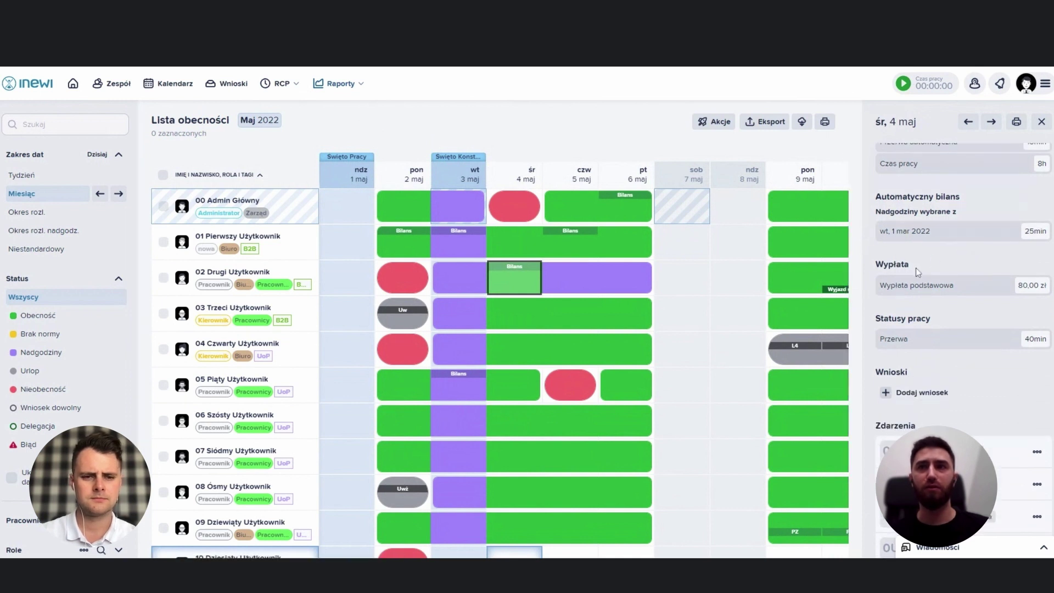
pyautogui.scroll(-1, 922, 269)
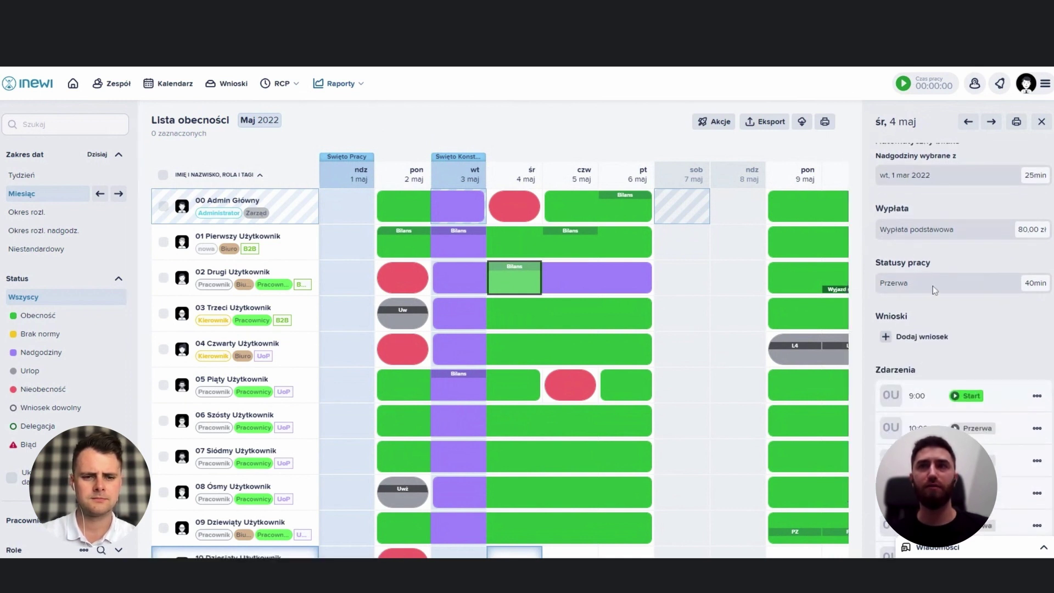
pyautogui.scroll(-1, 934, 290)
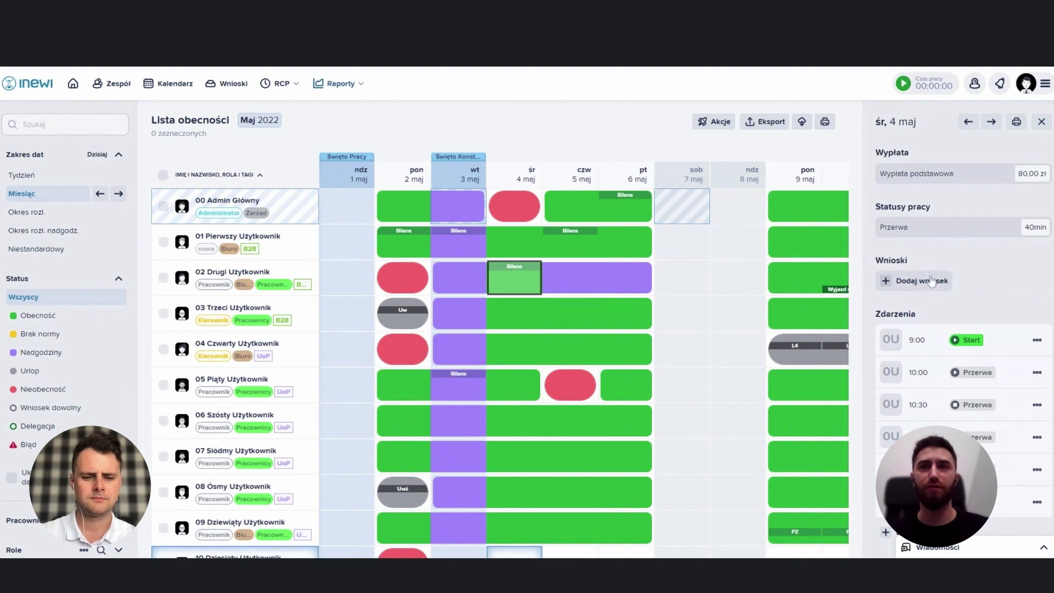
pyautogui.scroll(-1, 932, 281)
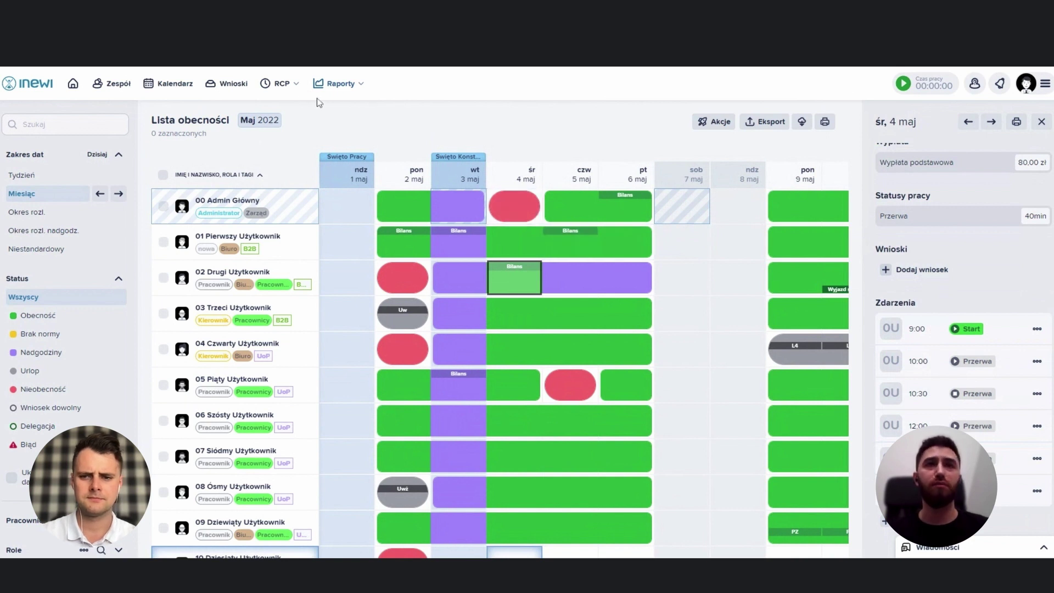
# Open the Ewidencja Czasu Pracy report for May 2022 and examine its time, pay and day-status columns
pyautogui.click(346, 88)
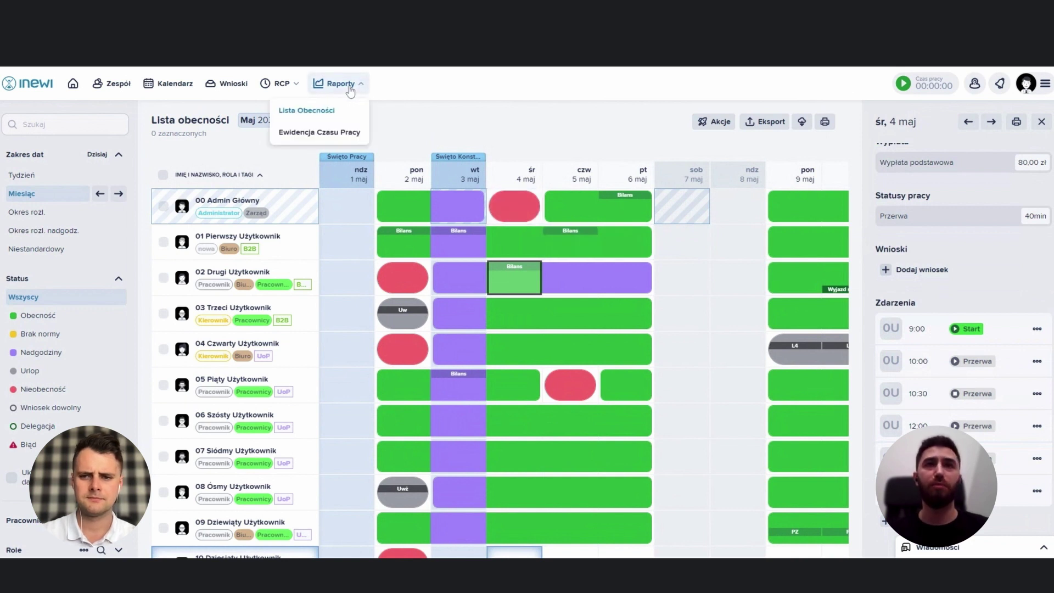
pyautogui.click(343, 132)
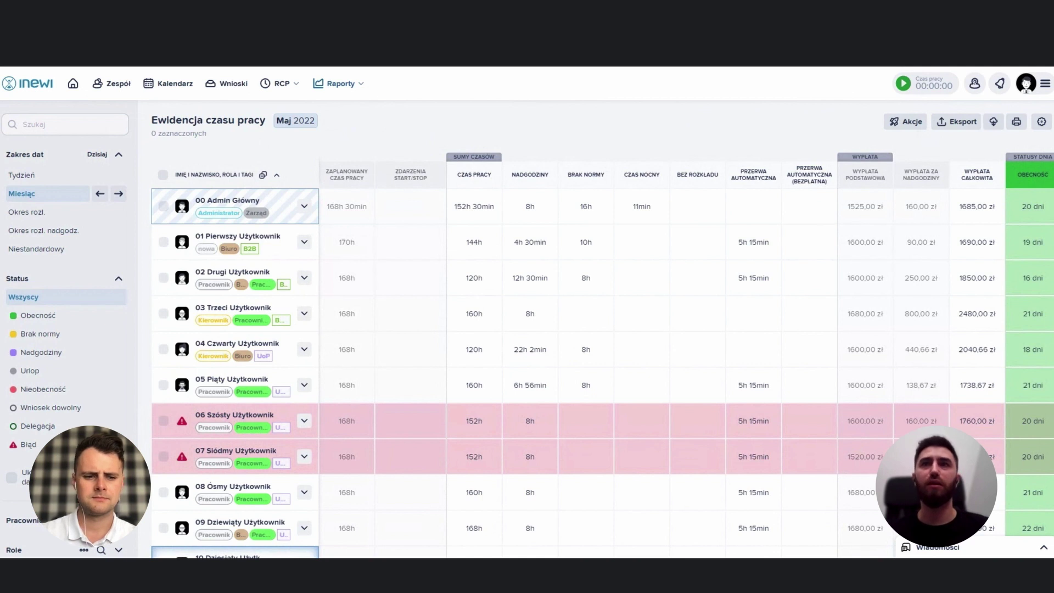
pyautogui.moveTo(275, 120); pyautogui.dragTo(357, 130)
pyautogui.click(360, 129)
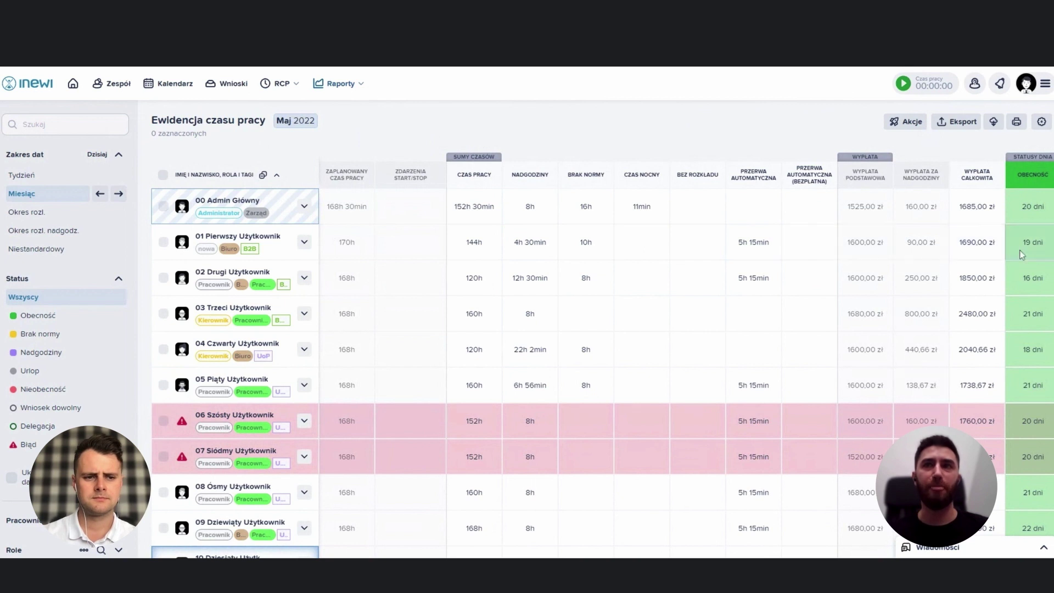
pyautogui.hscroll(3, 1003, 252)
pyautogui.hscroll(4, 991, 260)
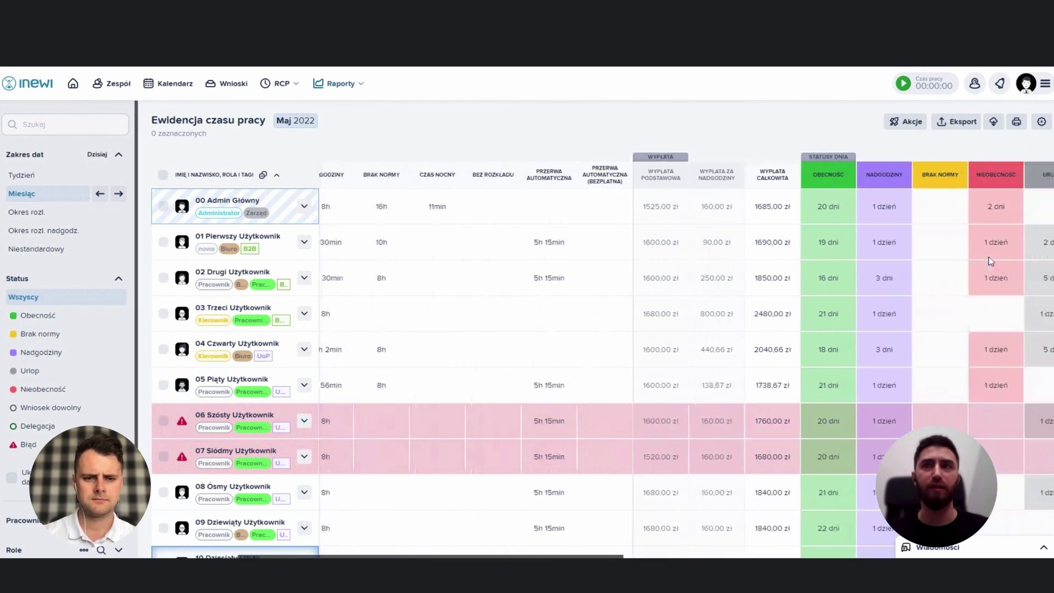
pyautogui.hscroll(-6, 933, 258)
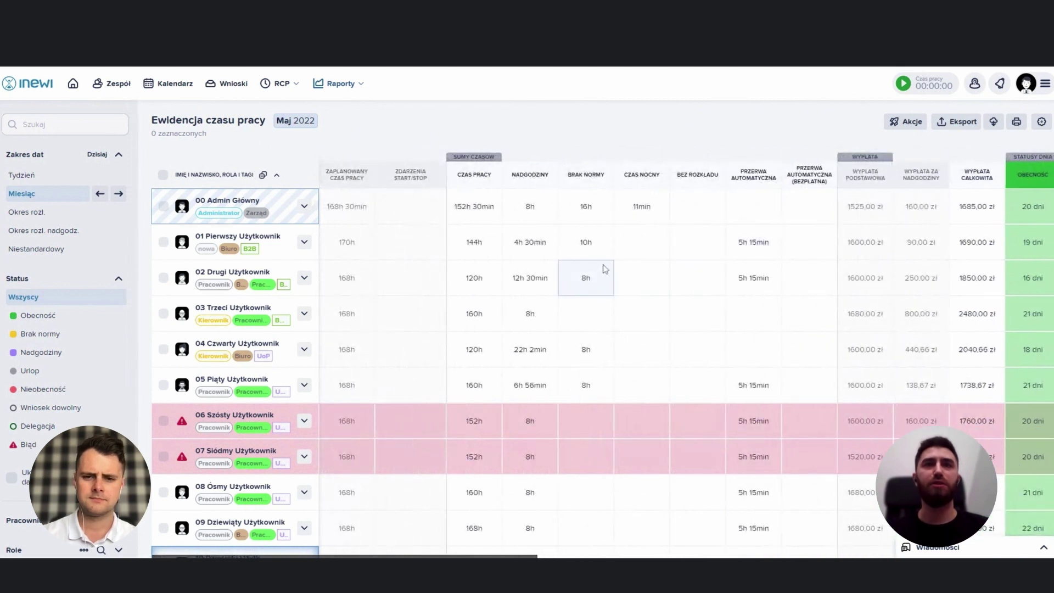
# Examine employee 02's day-by-day working time for May 2022 and the report's download formats
pyautogui.click(304, 280)
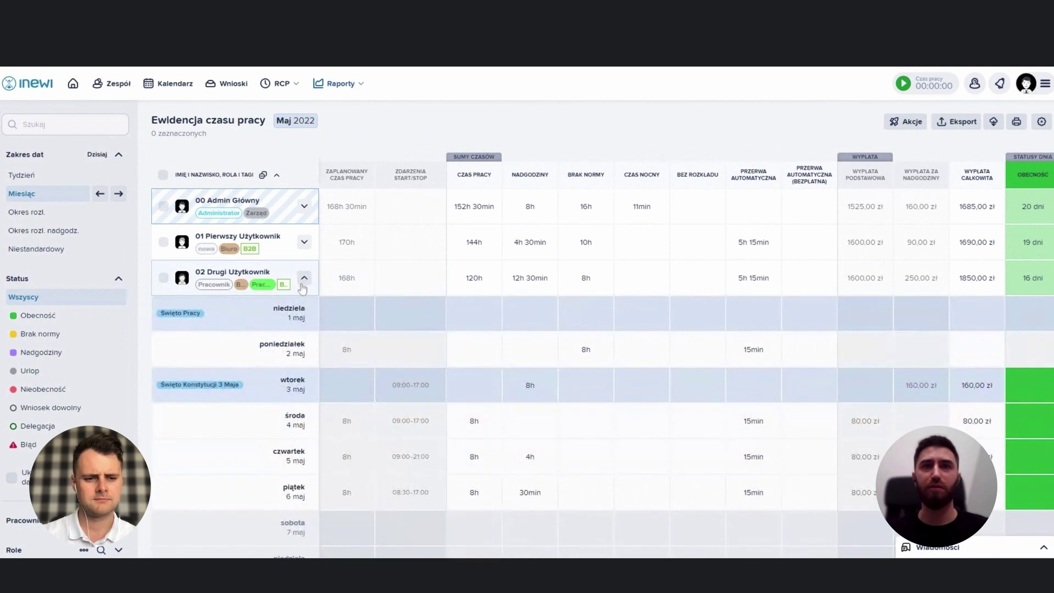
pyautogui.scroll(-2, 353, 313)
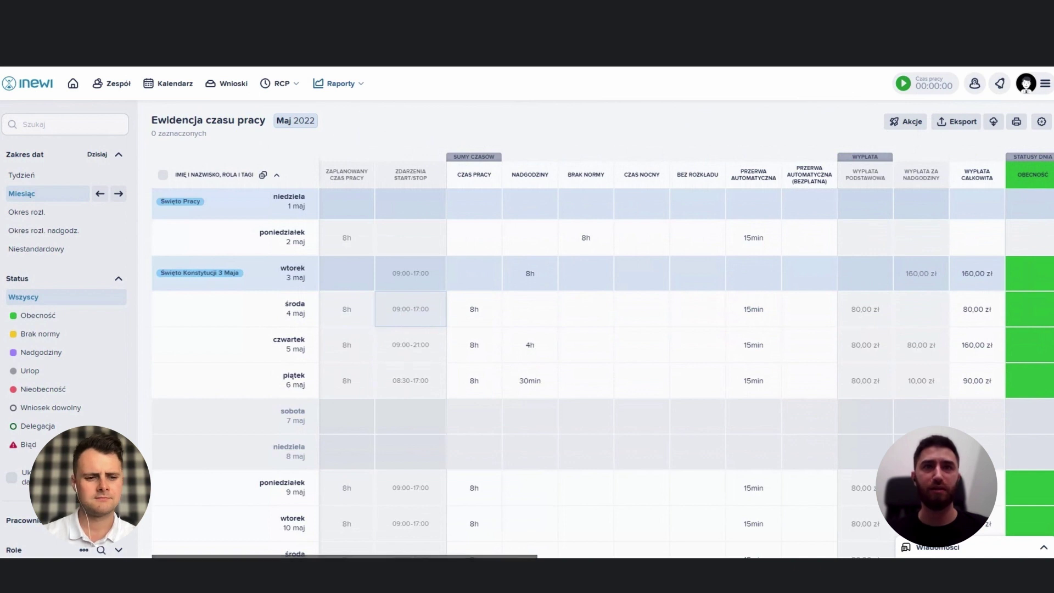
pyautogui.scroll(-1, 483, 328)
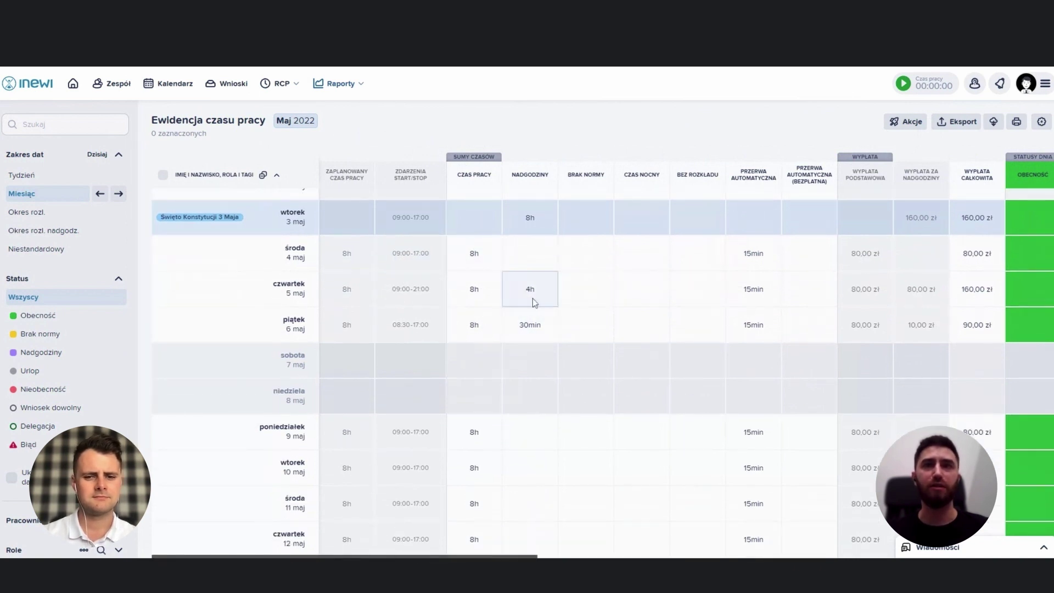
pyautogui.scroll(-1, 540, 324)
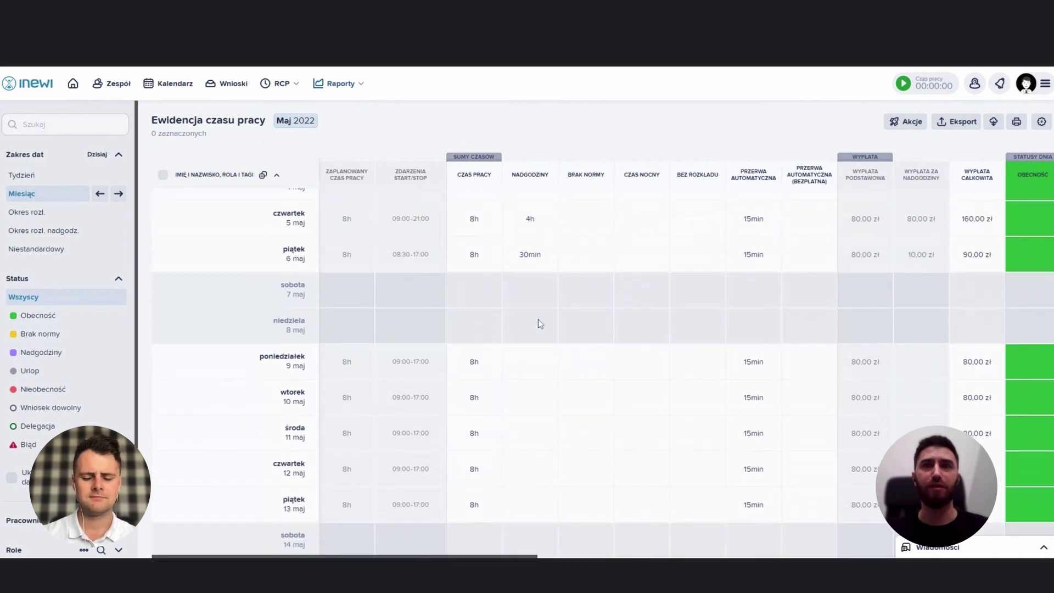
pyautogui.scroll(-3, 540, 324)
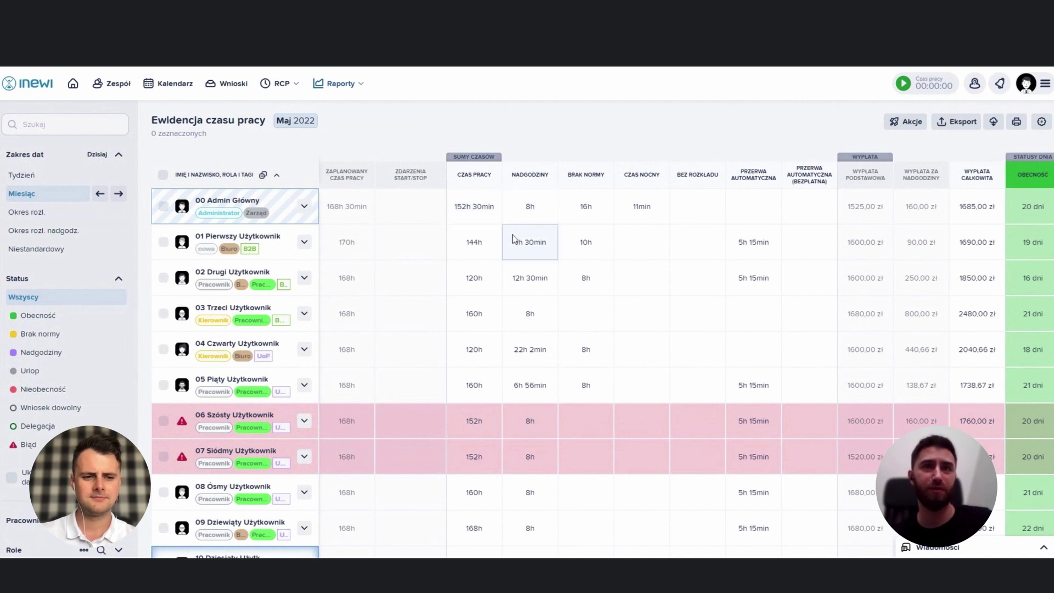
pyautogui.click(994, 124)
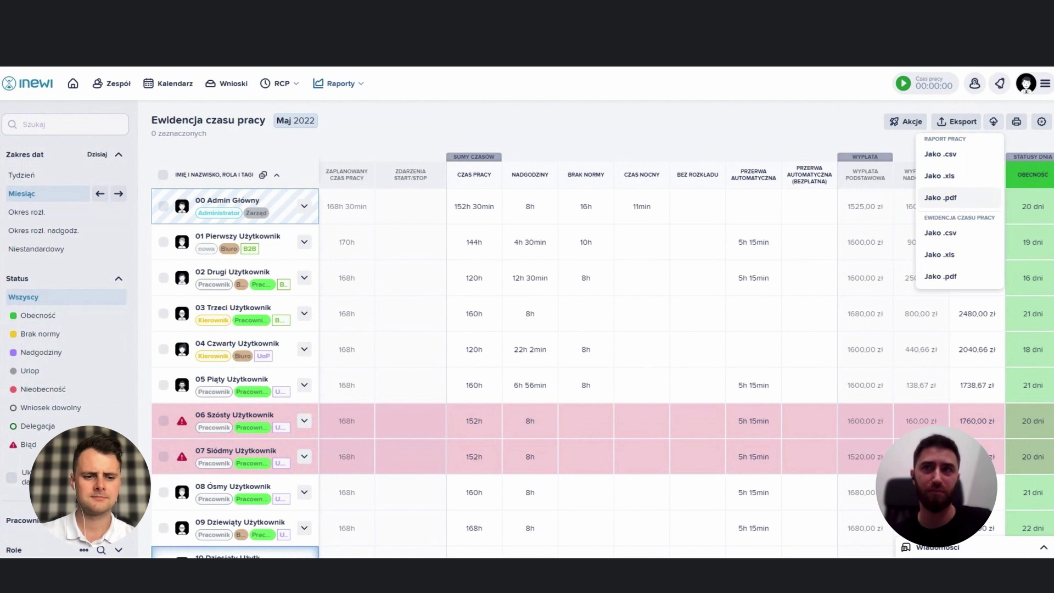
pyautogui.click(592, 143)
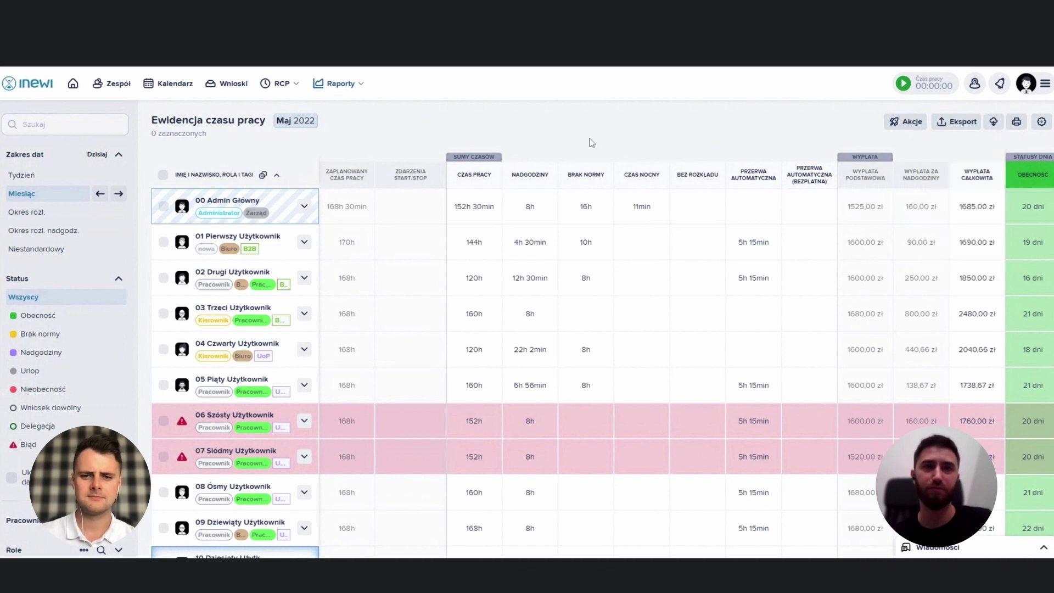